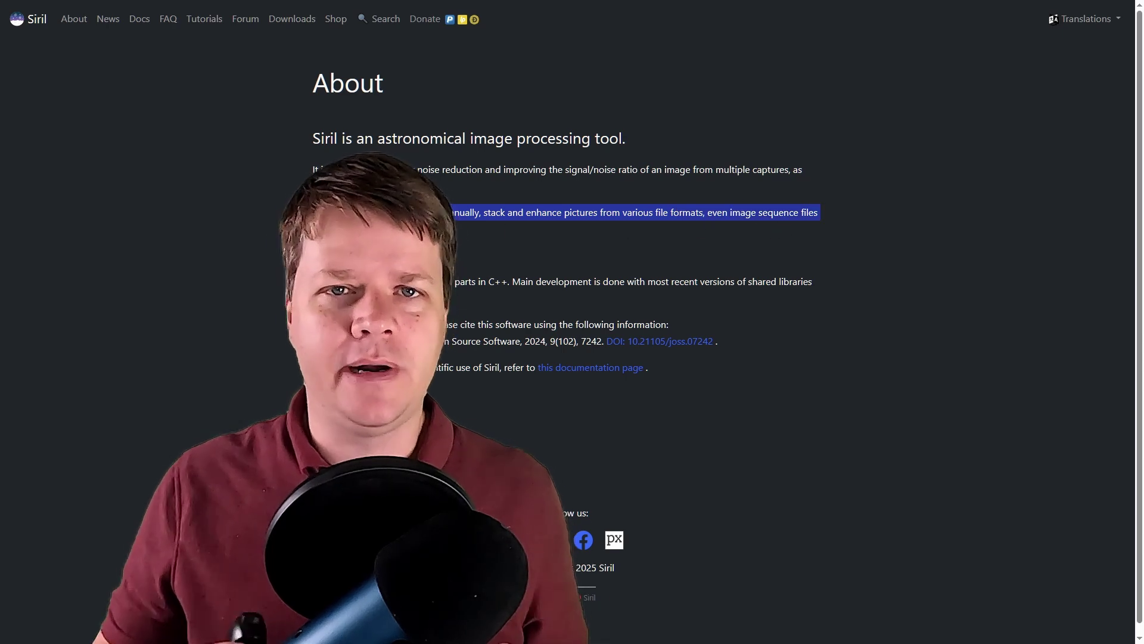
Step: Zoom the Siril About page to 150% and select the 'Siril can align automatically...' paragraph
key("ctrl+plus")
key("ctrl+plus")
key("ctrl+plus")
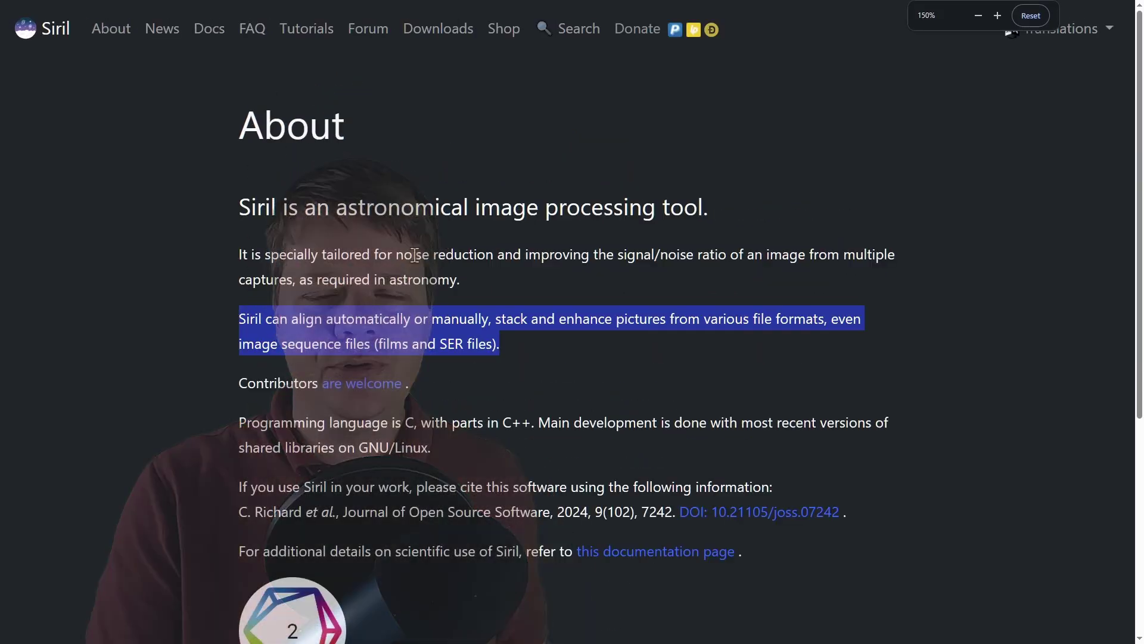
scroll(415, 254, "down", 2)
left_click_drag(532, 228, 222, 208)
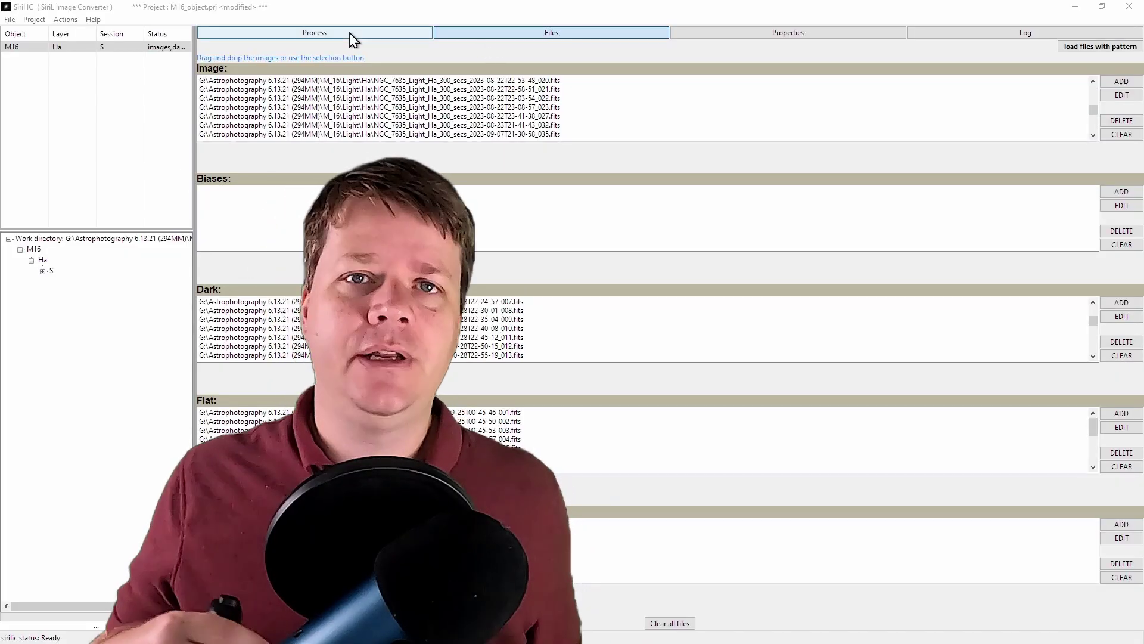
Step: Review the M16 Ha project's Files, Properties and Log views, ending back on the pipeline diagram
left_click(350, 32)
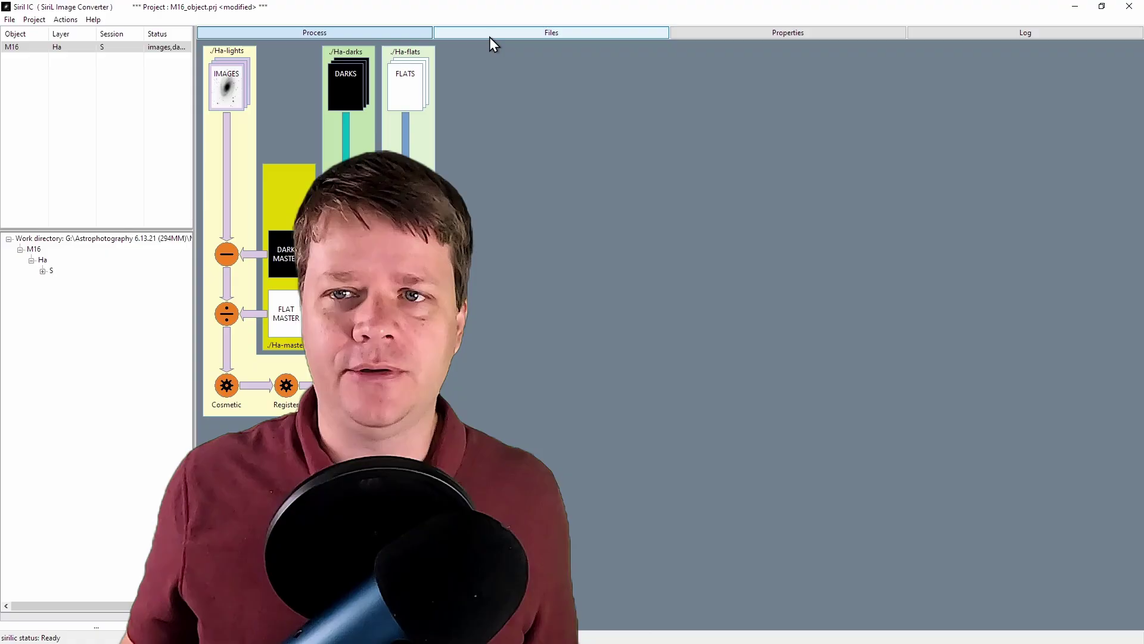
left_click(489, 37)
left_click(748, 38)
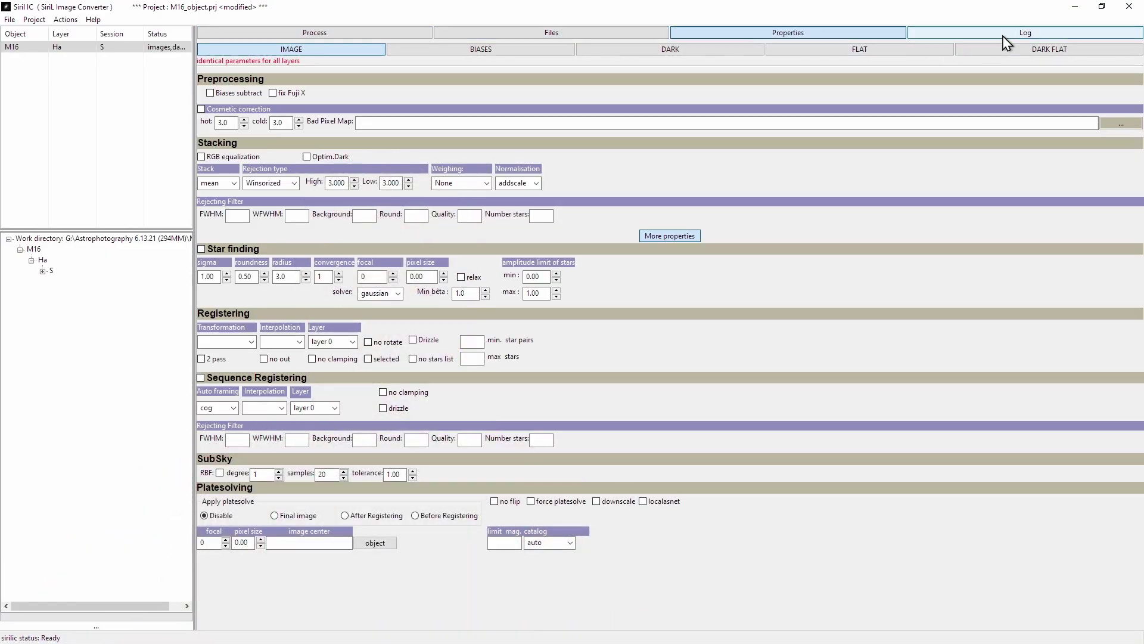
left_click(1008, 37)
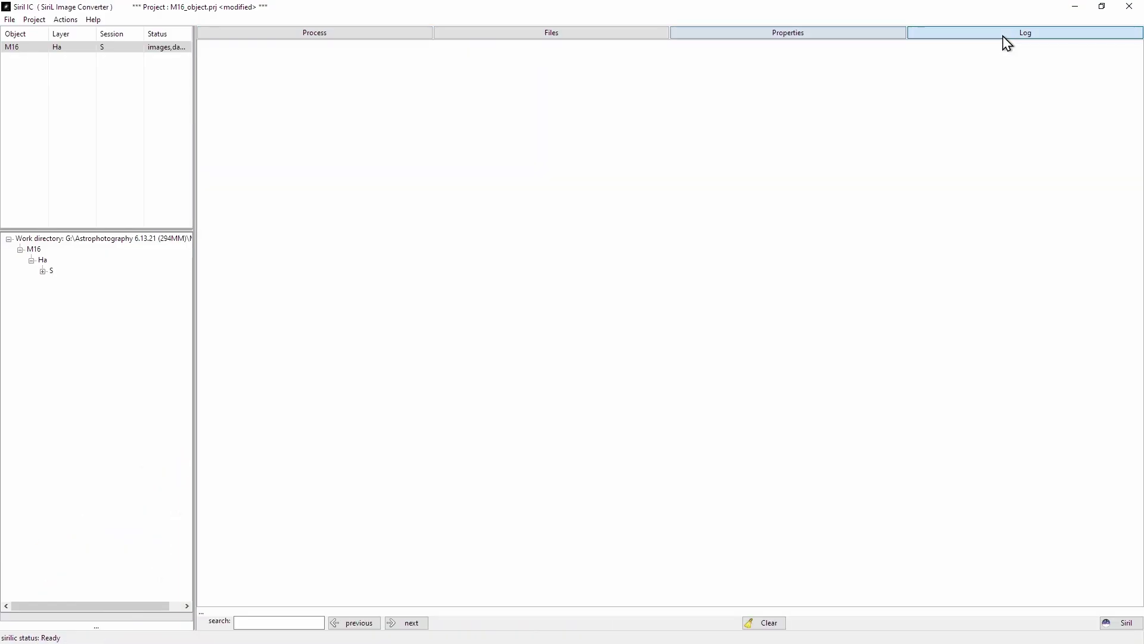
left_click(345, 38)
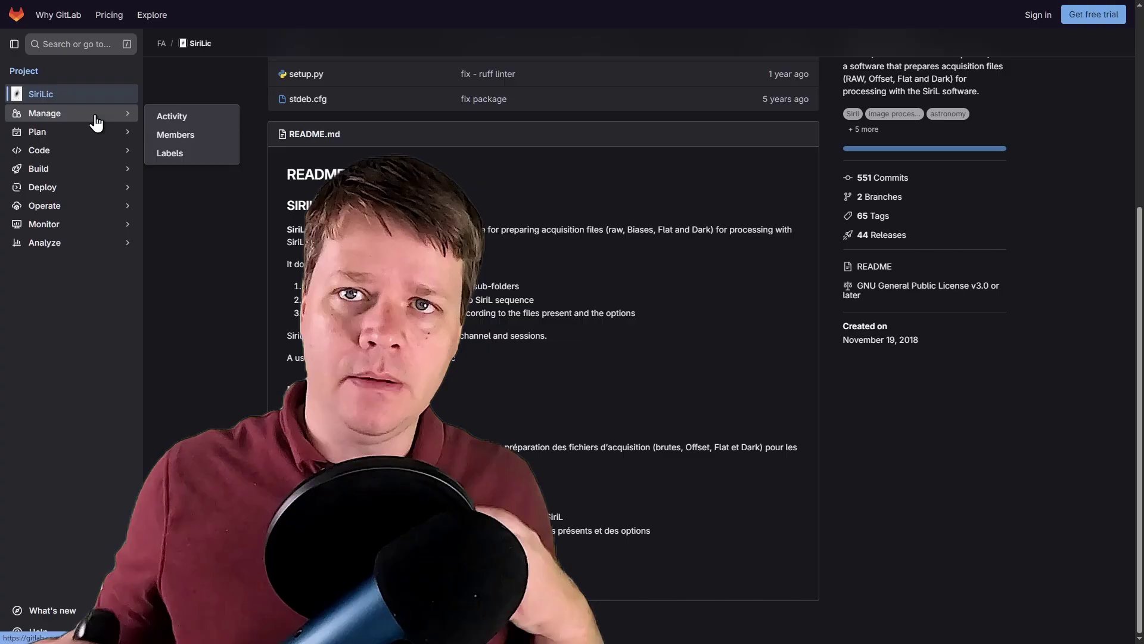
Step: Highlight recent GitLab activity entries, then the Windows archive-password warning in the Sirilic docs
left_click(167, 117)
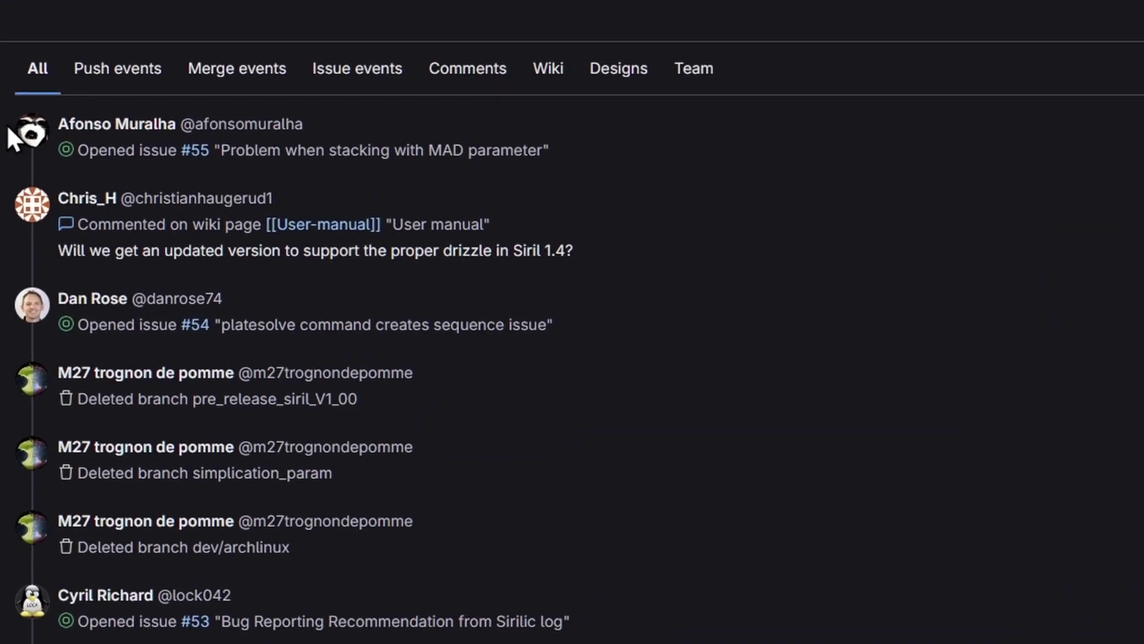
mouse_move(20, 135)
left_mouse_down()
mouse_move(407, 313)
mouse_move(590, 261)
left_mouse_up()
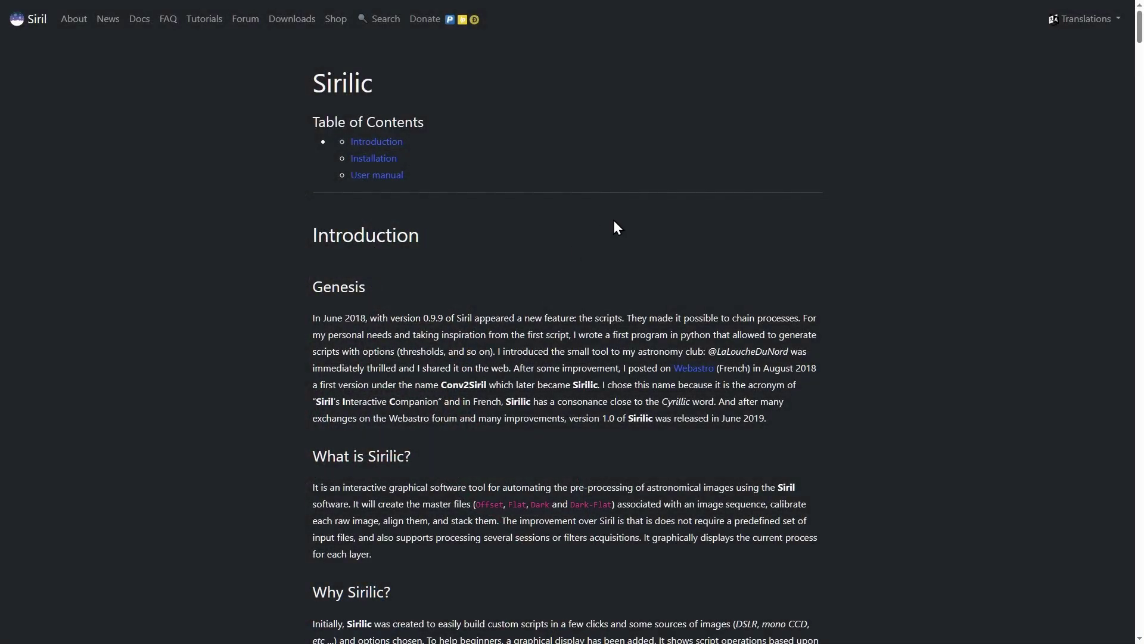
scroll(615, 224, "down", 2)
scroll(614, 220, "down", 2)
scroll(614, 220, "down", 1)
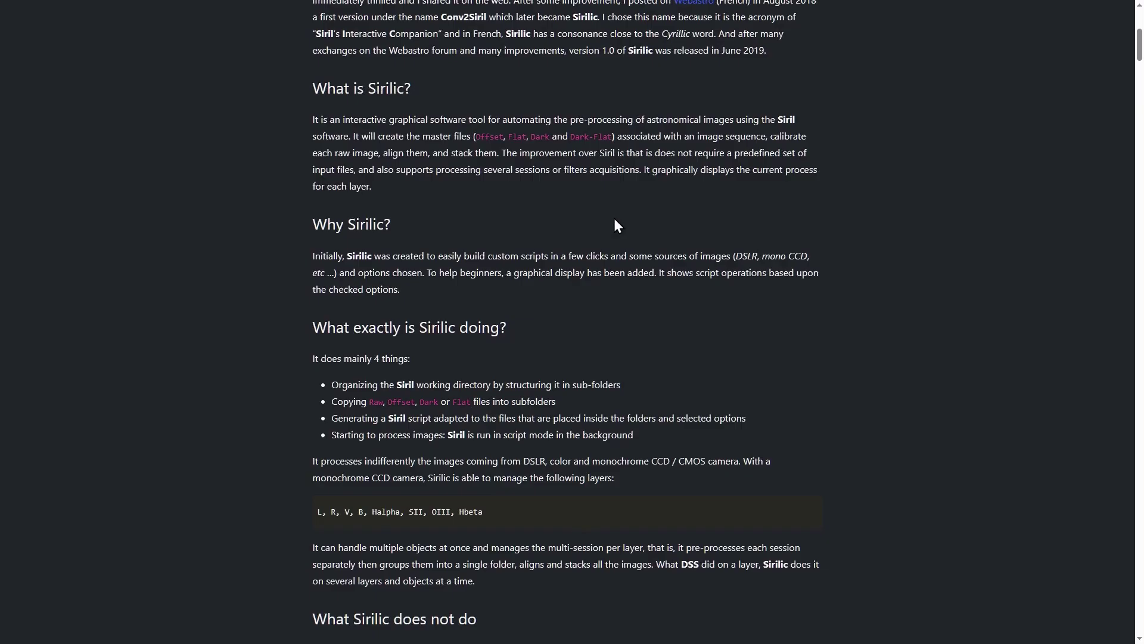
scroll(614, 220, "down", 2)
scroll(614, 220, "down", 1)
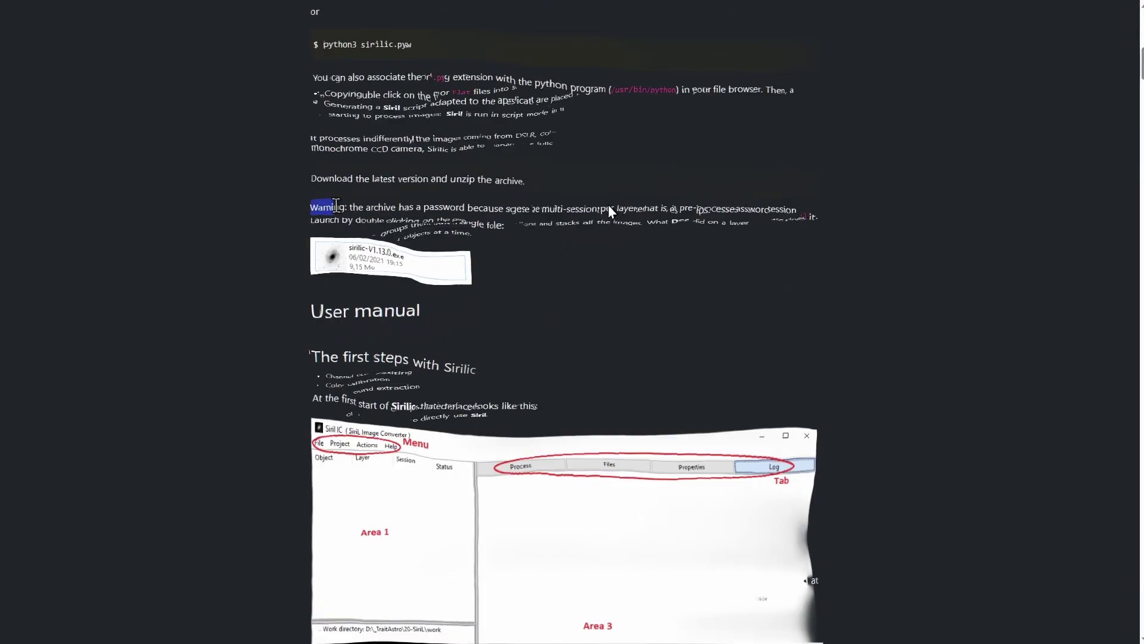
mouse_move(136, 124)
left_mouse_down()
mouse_move(671, 120)
mouse_move(925, 147)
left_mouse_up()
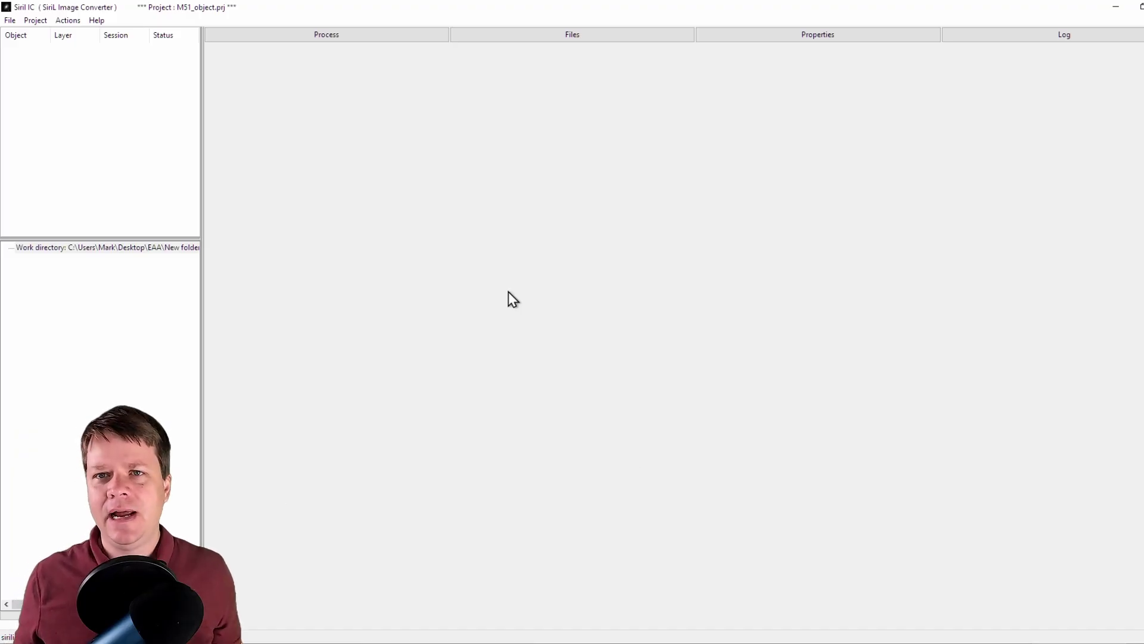
left_click(16, 30)
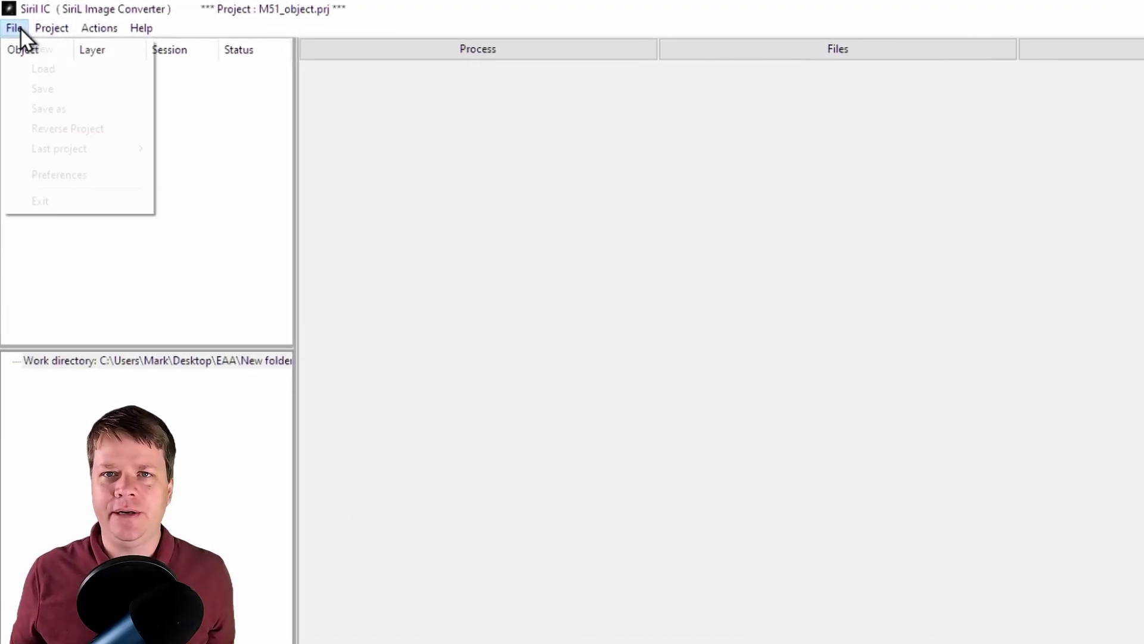
left_click(93, 190)
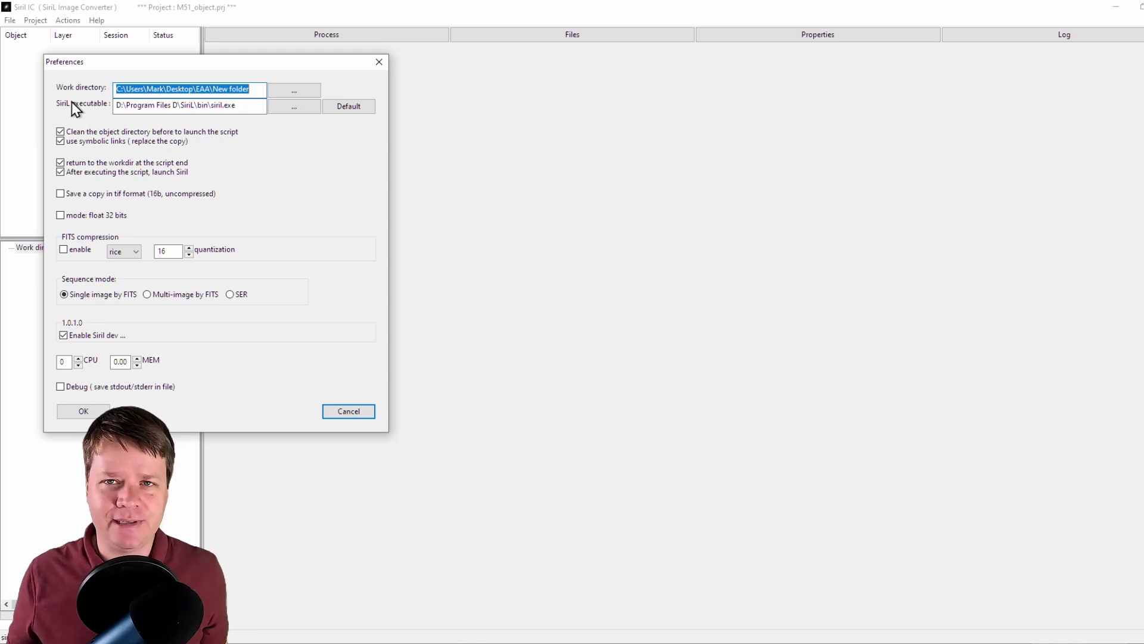
key("Return")
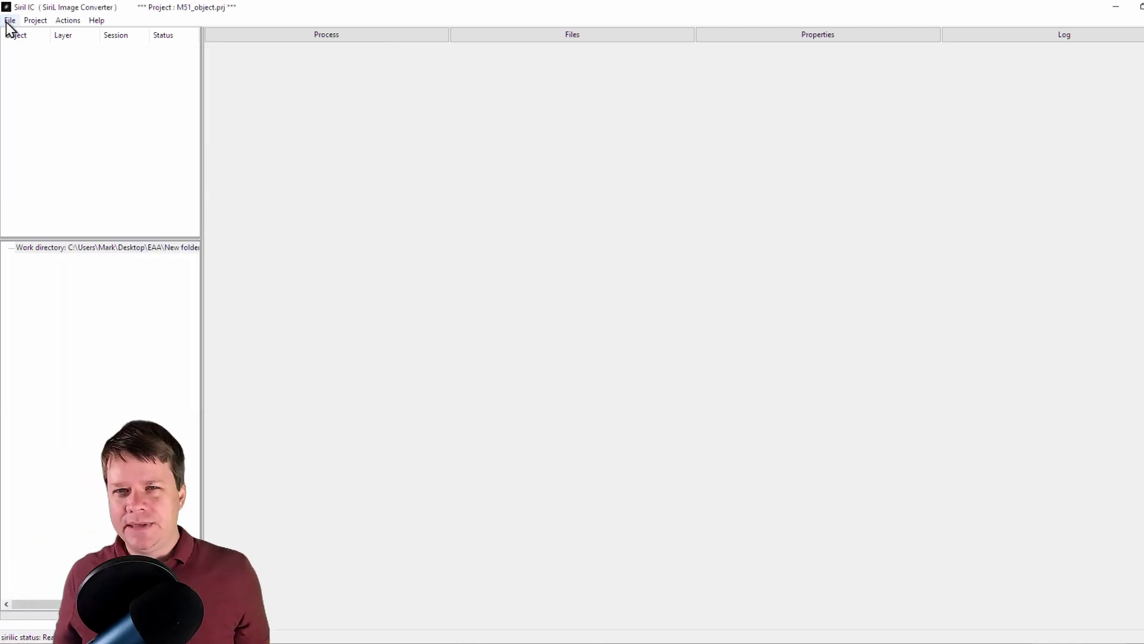
Step: Create the M51 project with a mono Light layer of 3 sessions
left_click(9, 22)
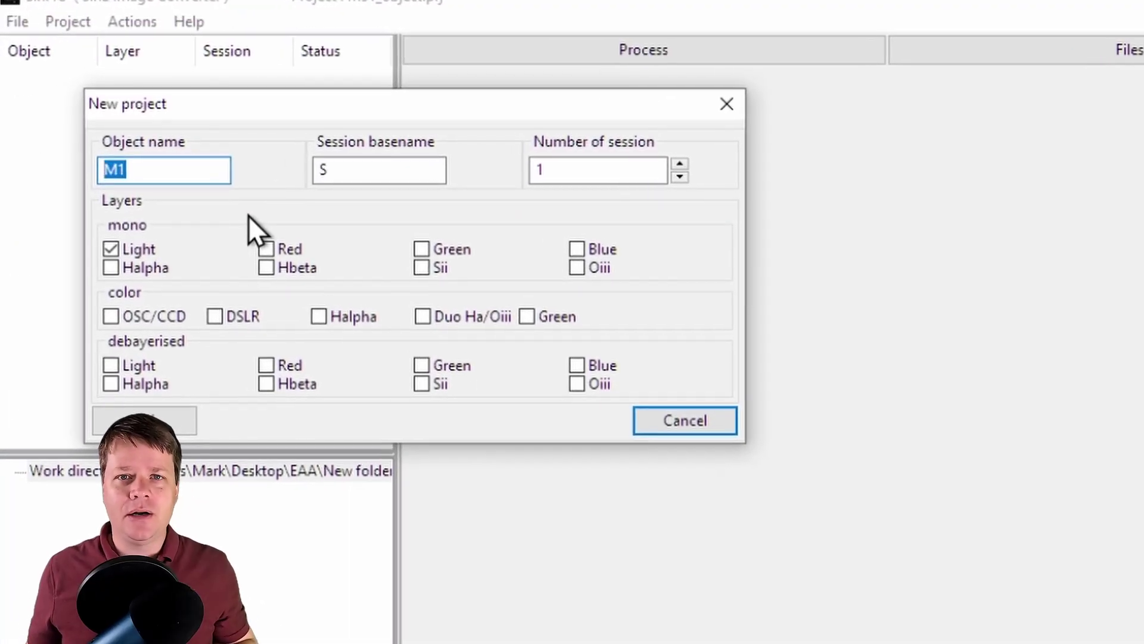
type("M")
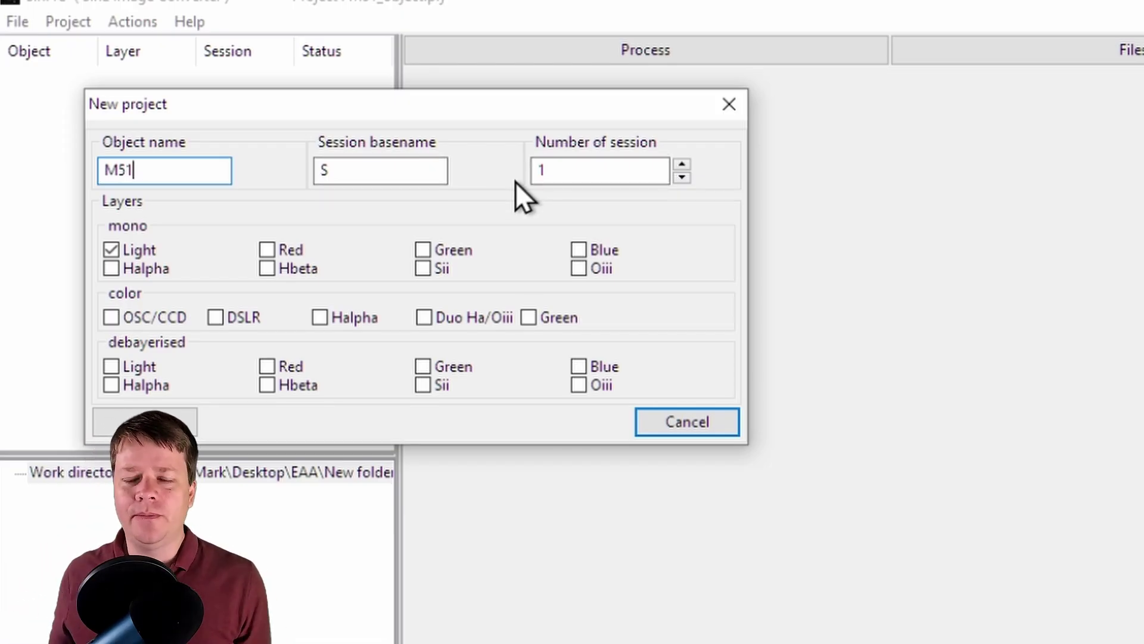
left_click(681, 165)
left_click(682, 165)
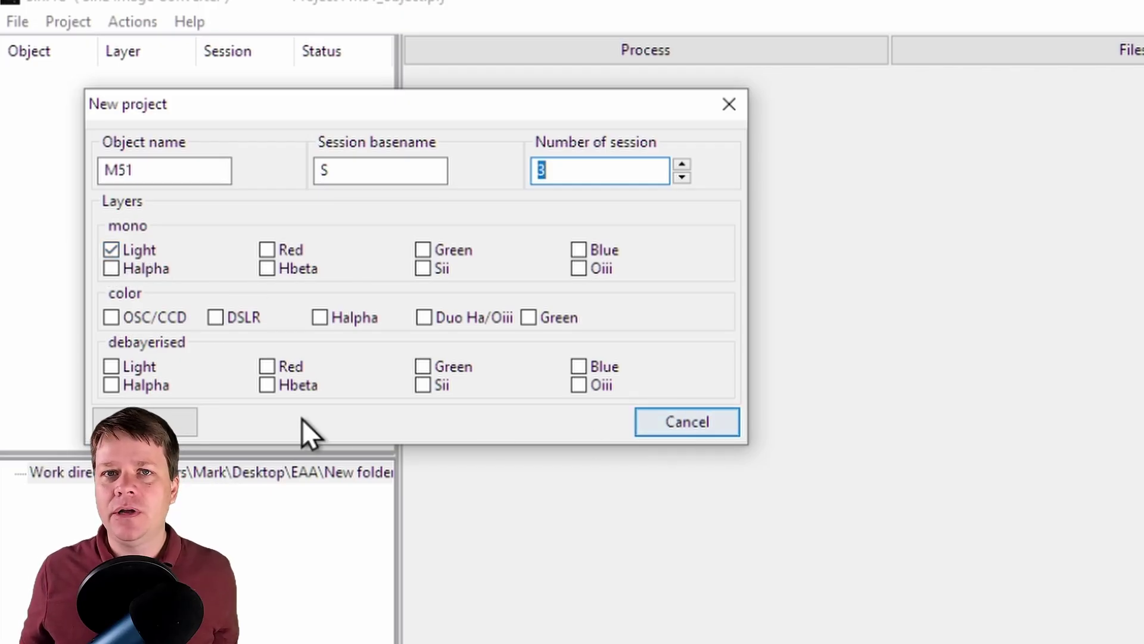
left_click(172, 423)
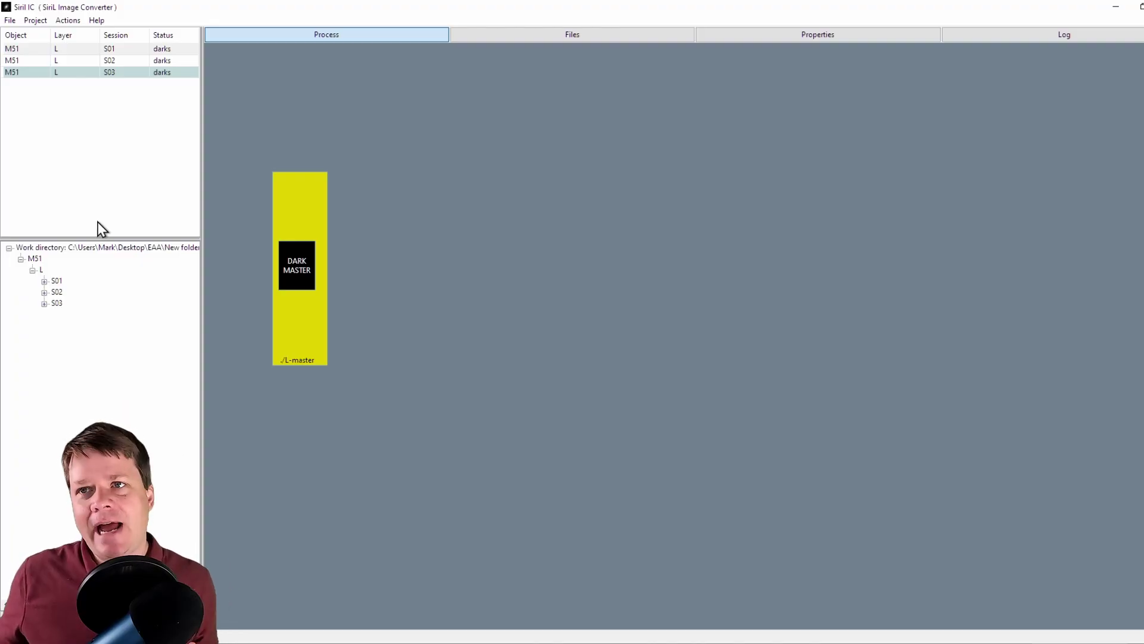
Step: Add a Red mono light layer with its own session name
left_click(44, 23)
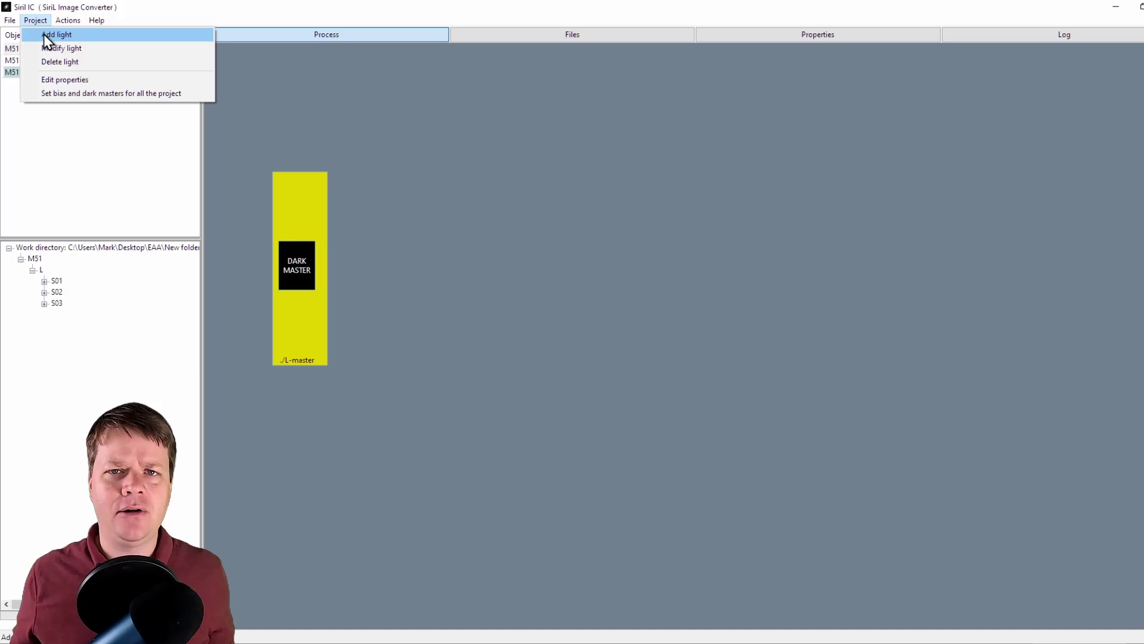
left_click(44, 34)
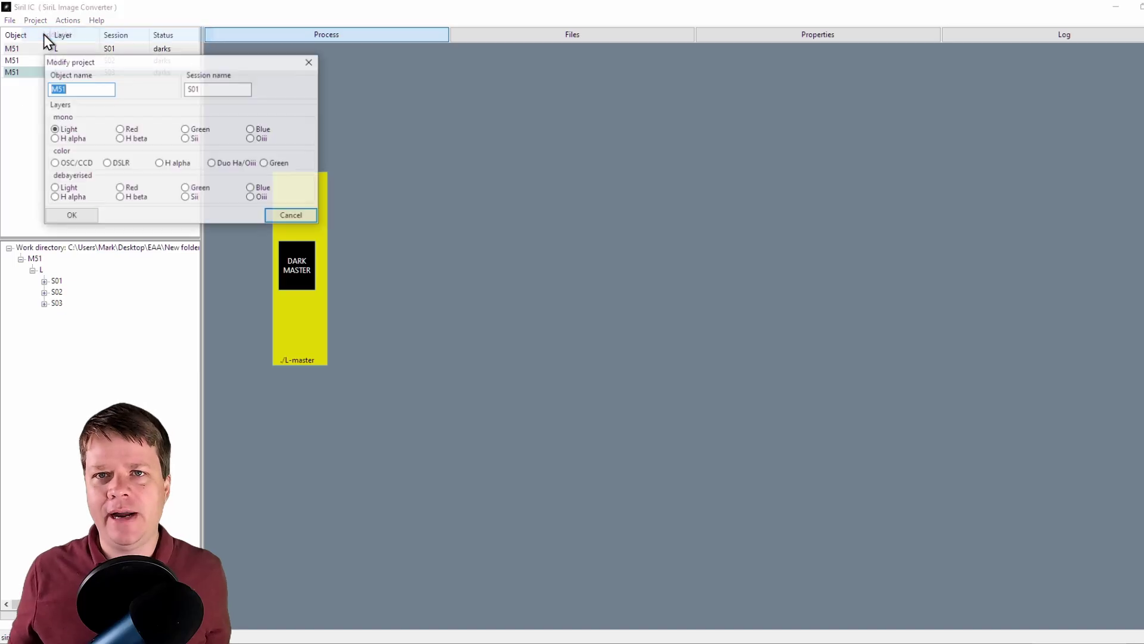
left_click(120, 129)
double_click(224, 92)
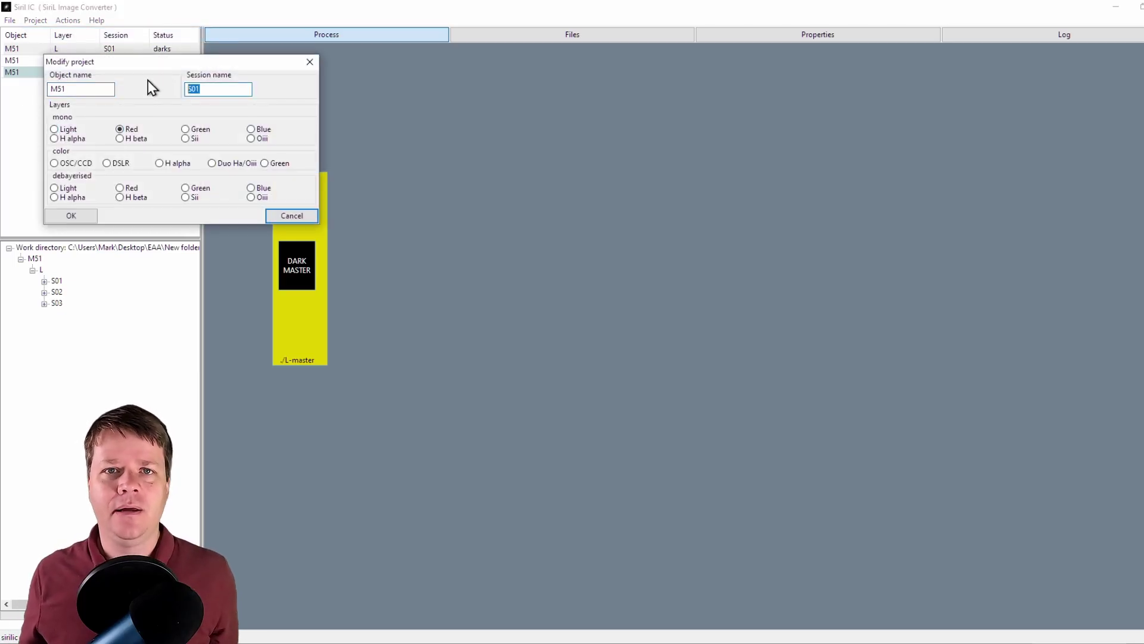
type("S")
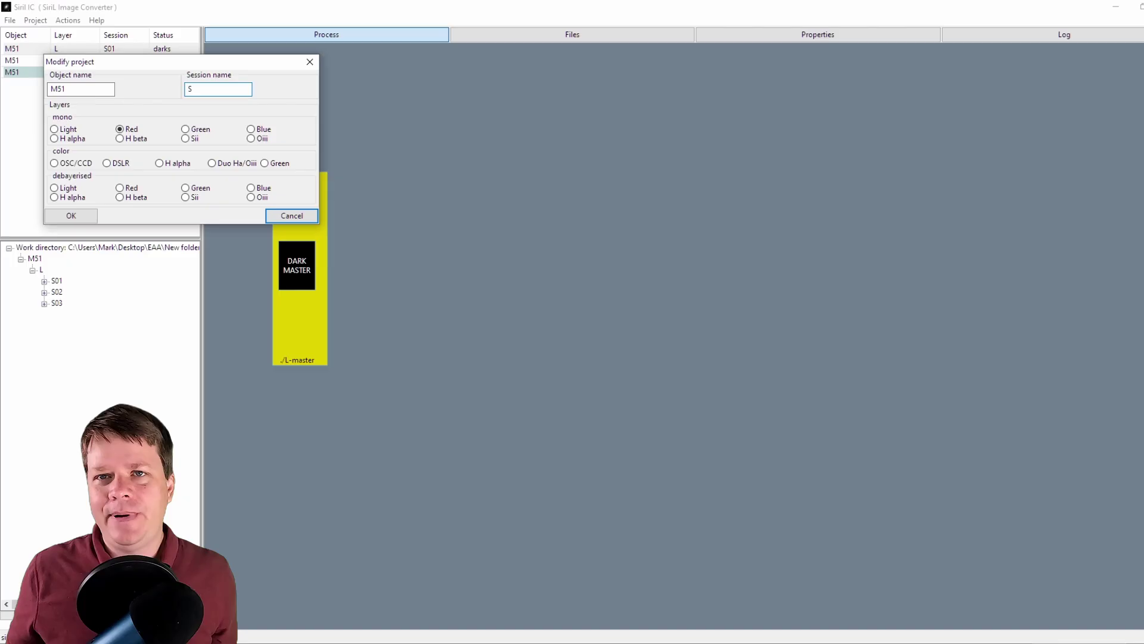
left_click(90, 195)
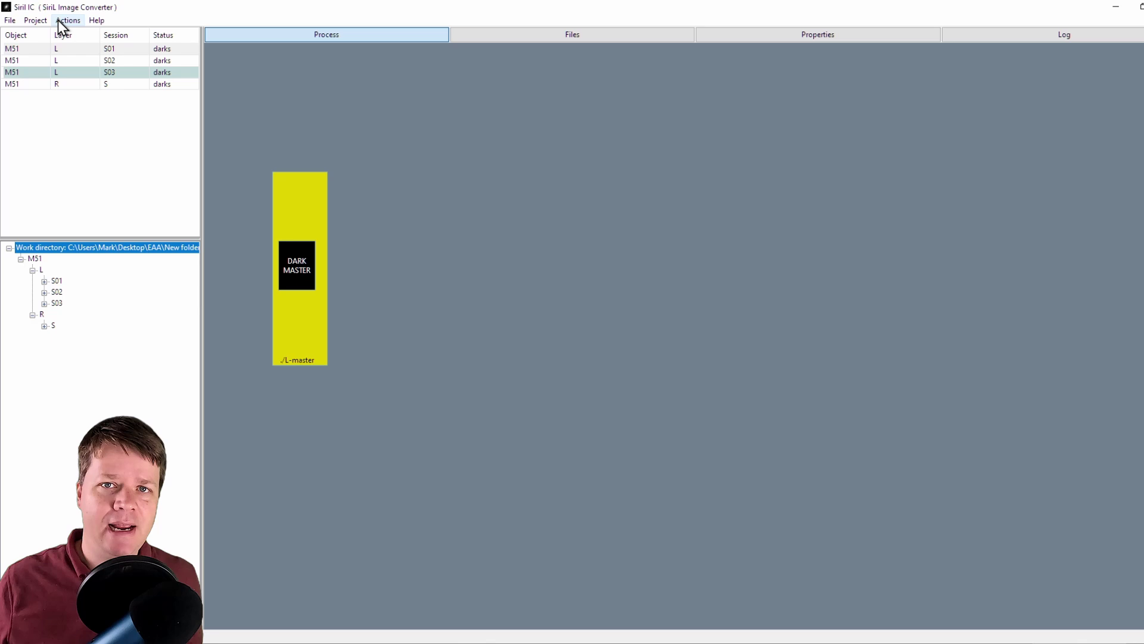
Step: Add the Blue light layer and select the L S01 session
left_click(36, 19)
left_click(50, 57)
left_click(71, 216)
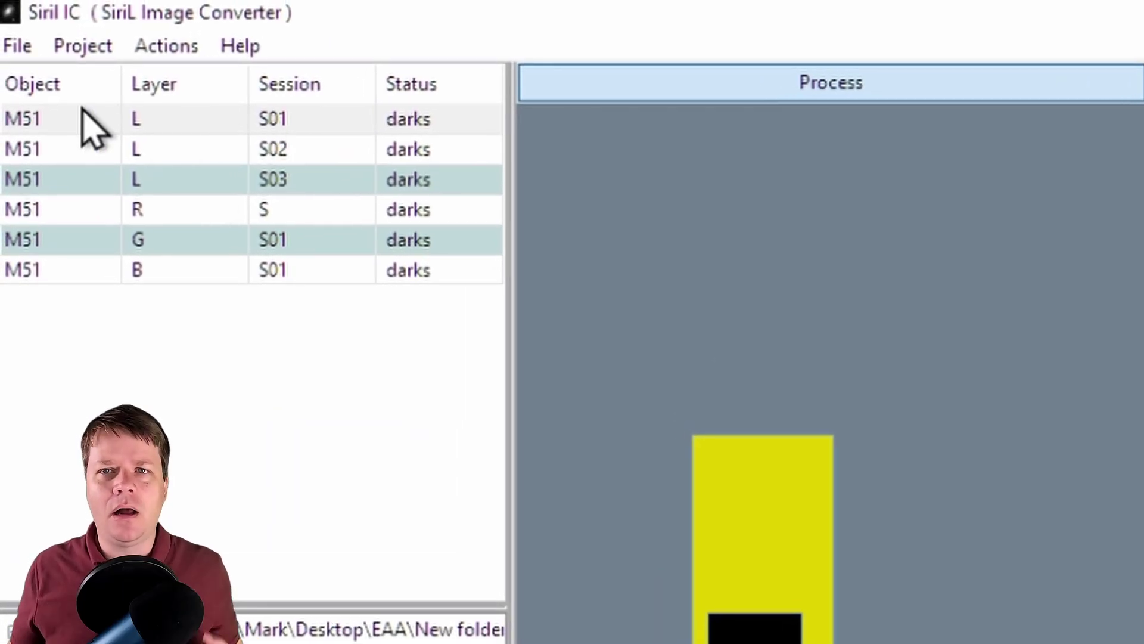
left_click(319, 126)
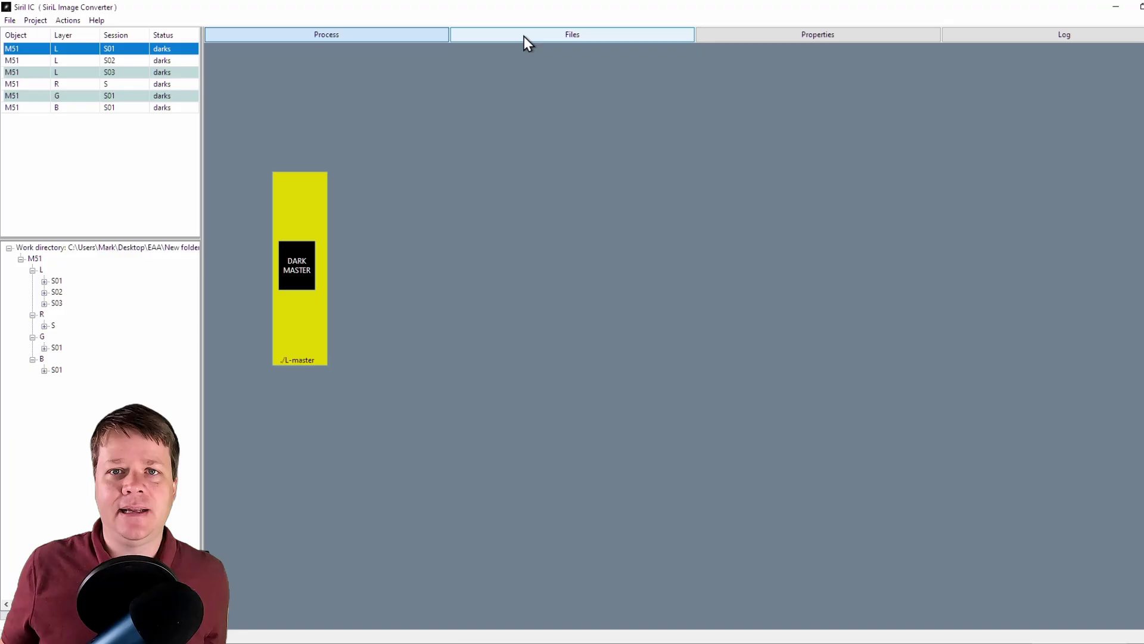
Step: Drag the 41 light frames from File Explorer into the L S01 Image list
left_click(524, 37)
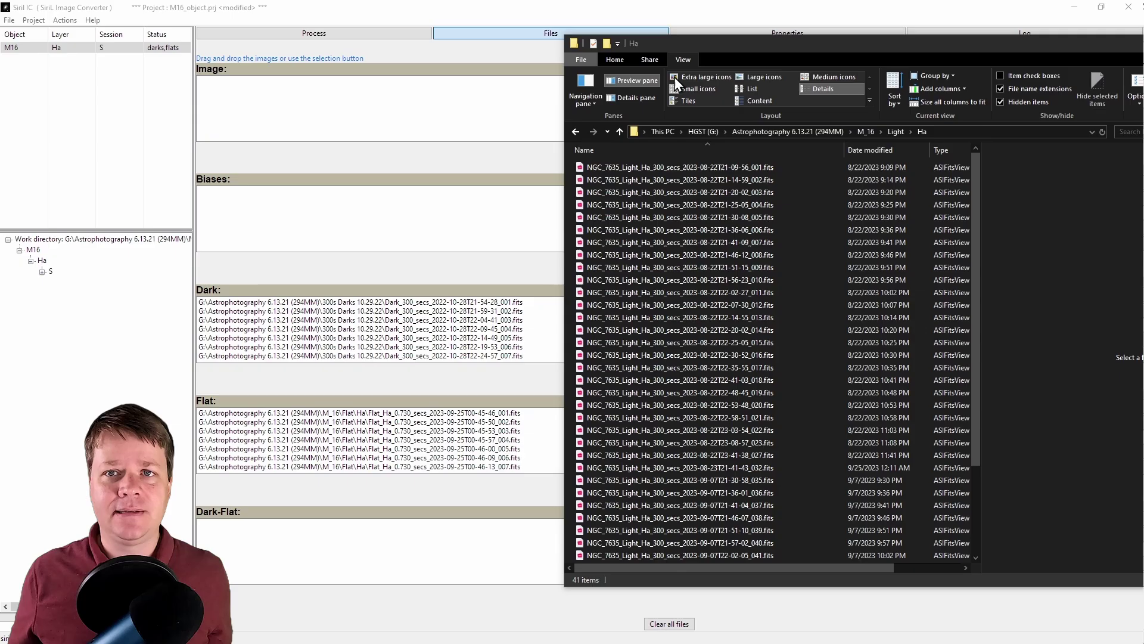
left_click(701, 170)
scroll(716, 268, "down", 3)
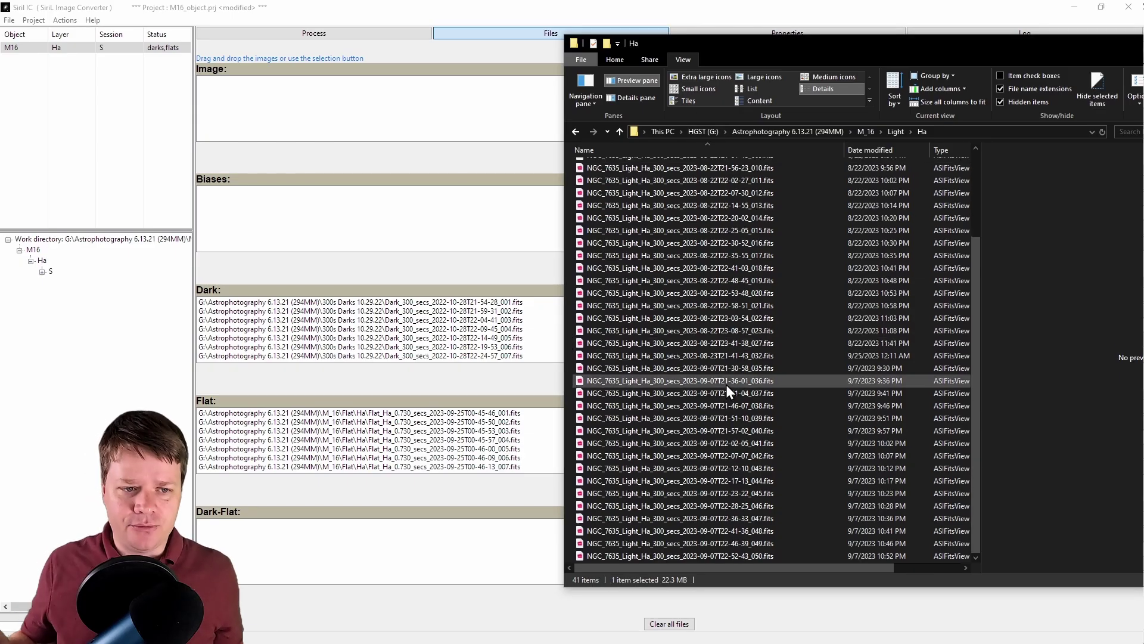
left_click(723, 556, "shift")
left_click_drag(723, 554, 556, 209)
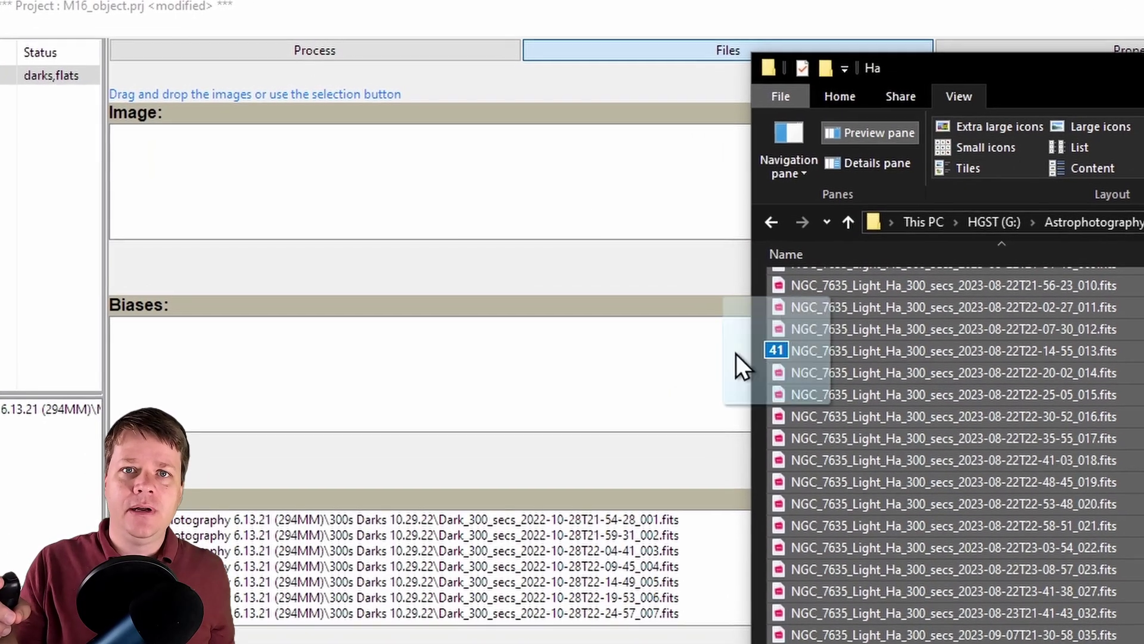
left_click_drag(736, 354, 412, 183)
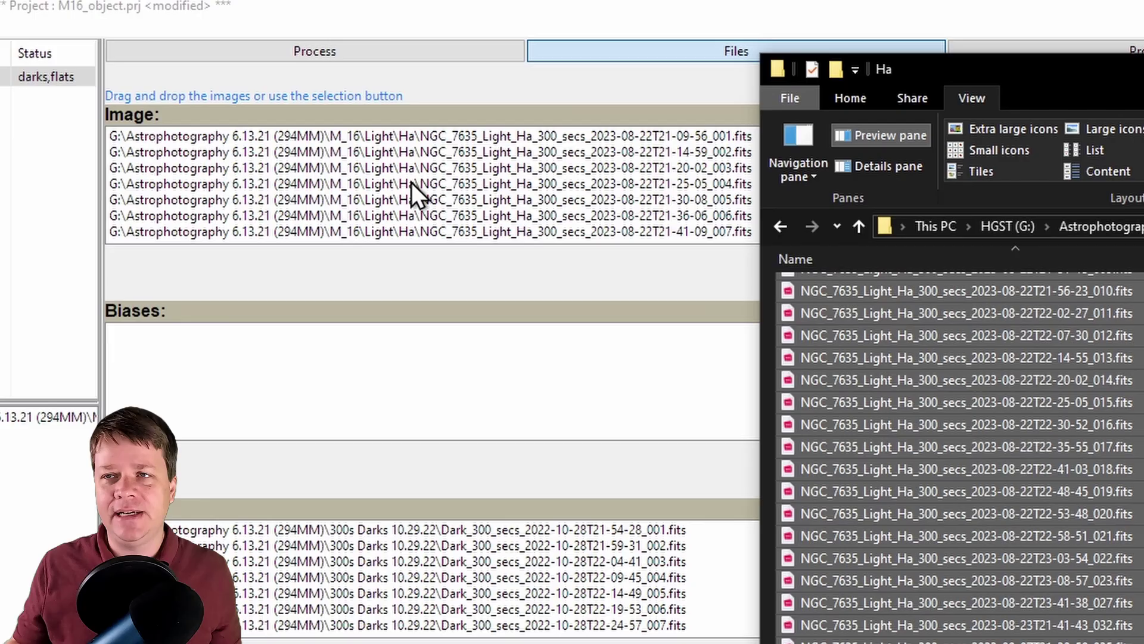
left_click_drag(948, 69, 367, 241)
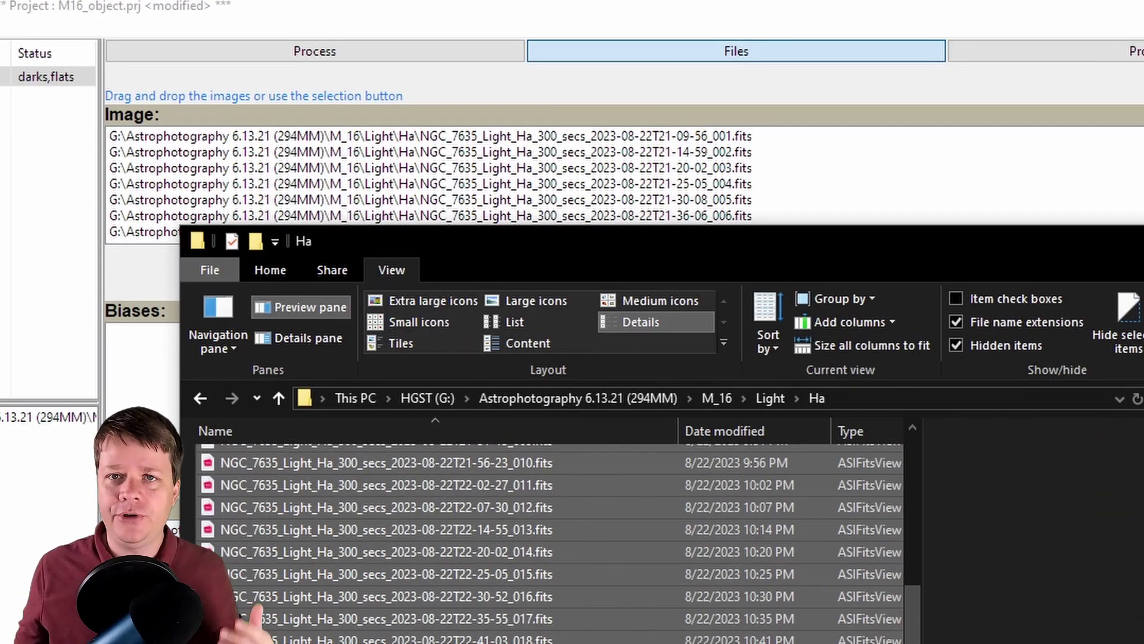
left_click(1133, 174)
scroll(1132, 174, "down", 15)
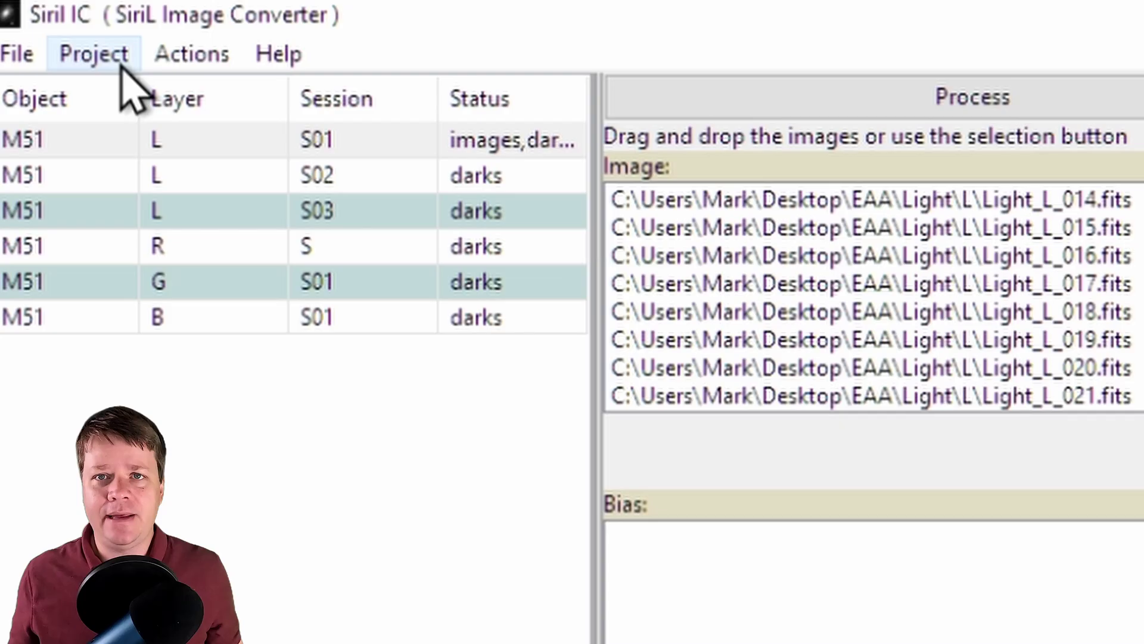
Step: Set master-dark.fit as the project-wide default dark master
left_click(94, 54)
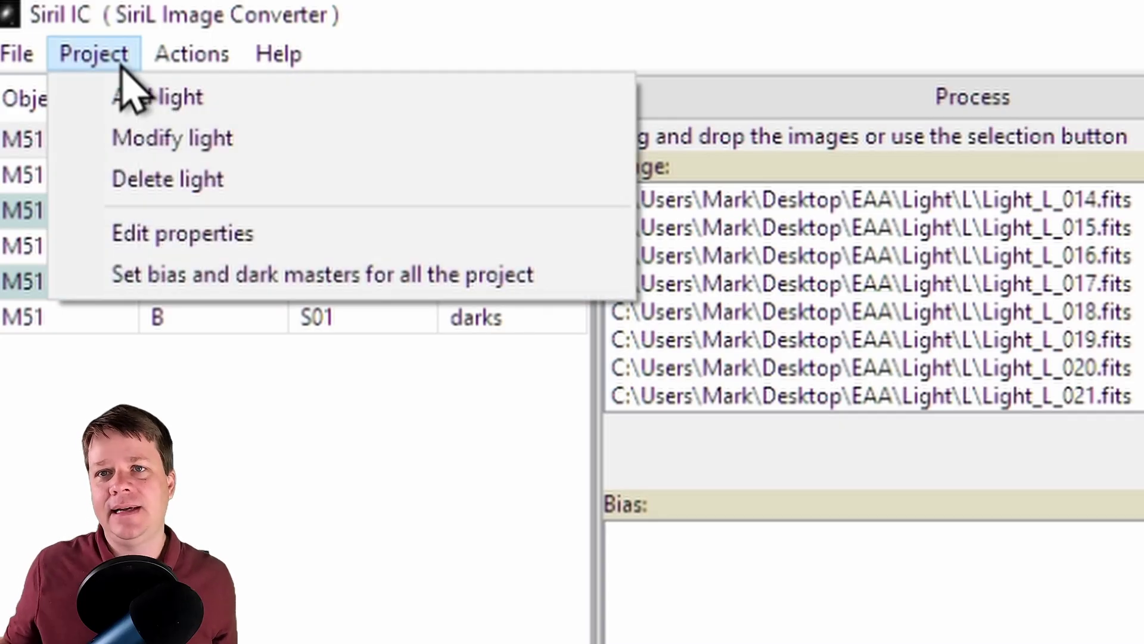
left_click(141, 278)
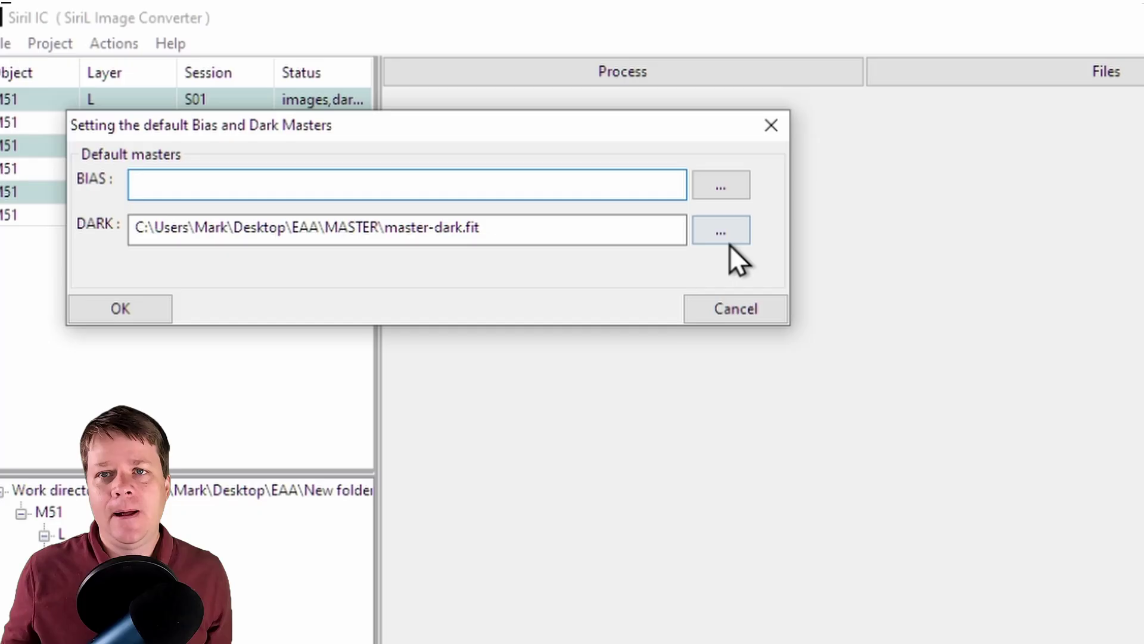
left_click(729, 233)
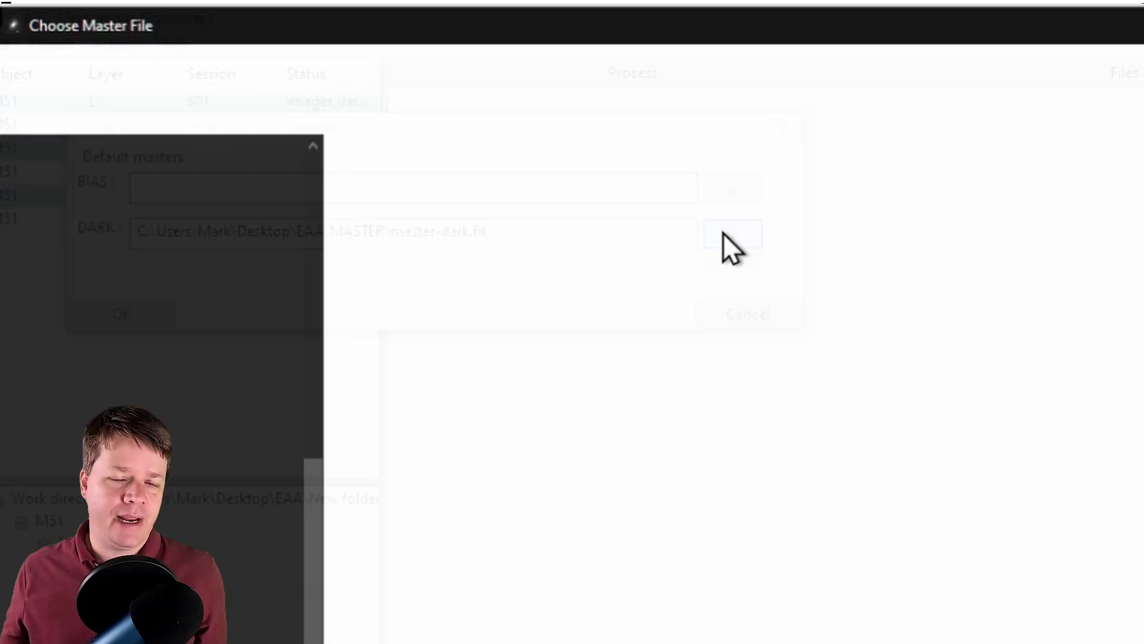
left_click(463, 193)
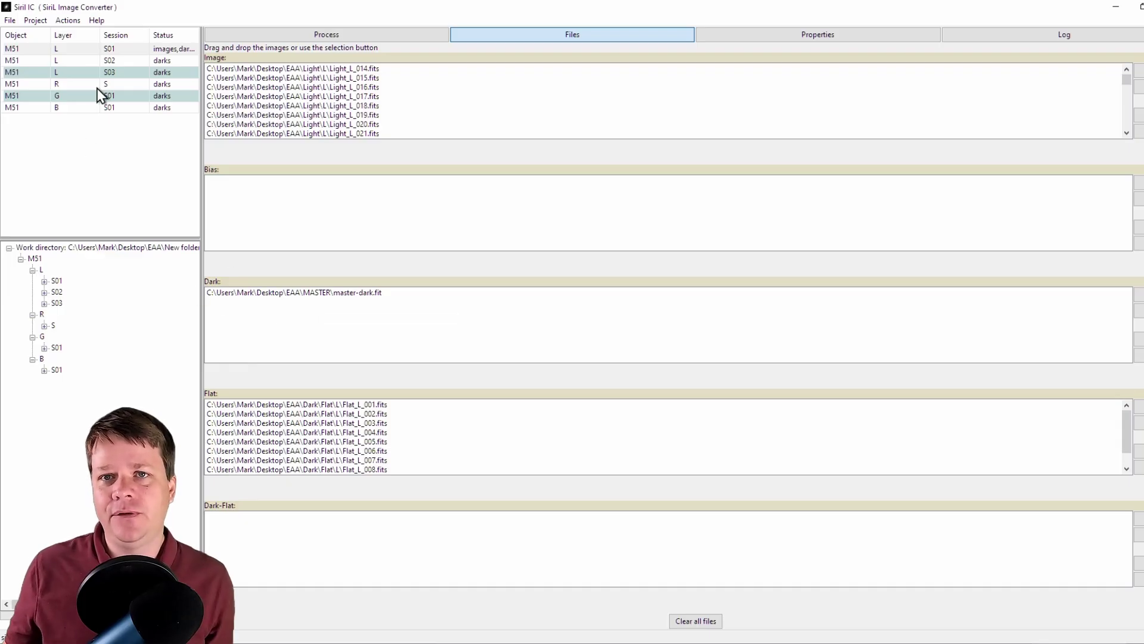
left_click(99, 90)
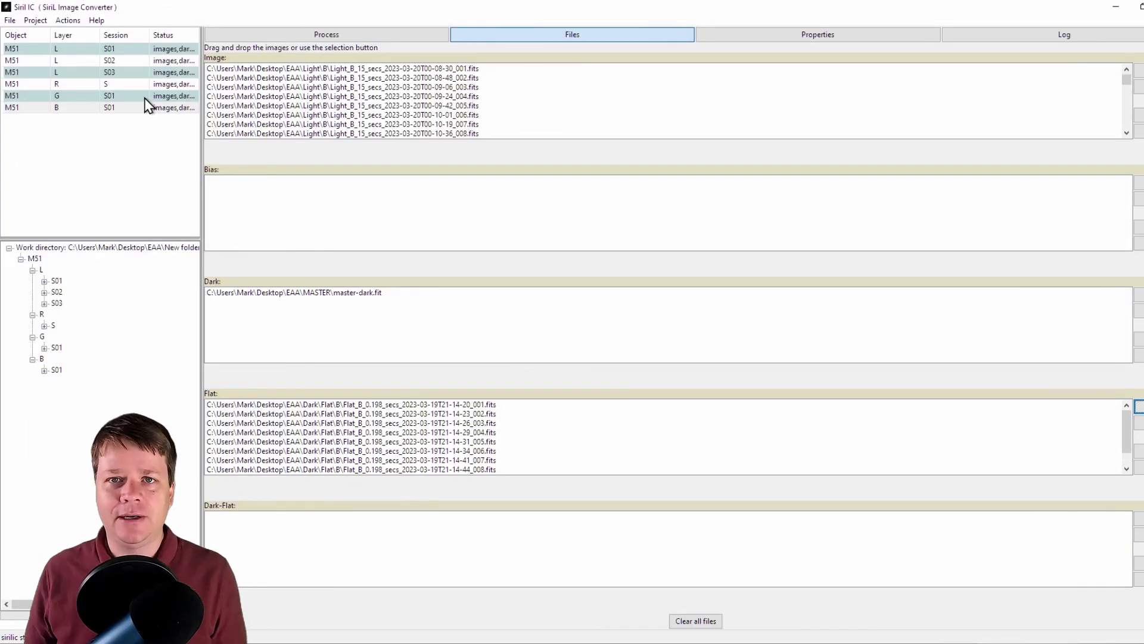
Step: Inspect the file lists of the L S01 and L S02 sessions
left_click(146, 52)
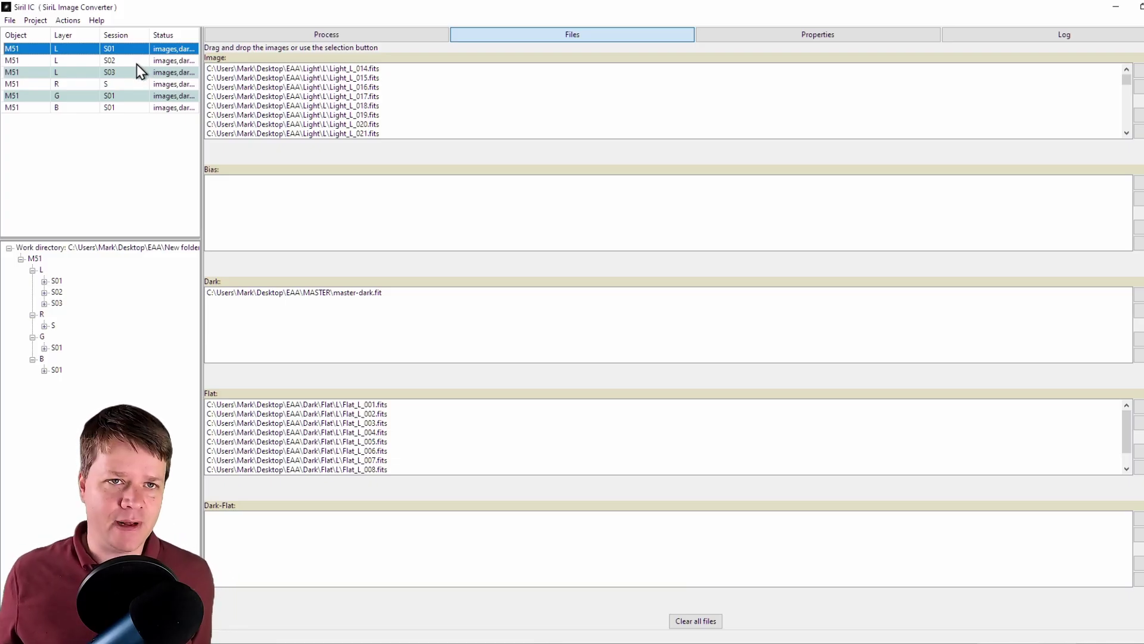
left_click(137, 64)
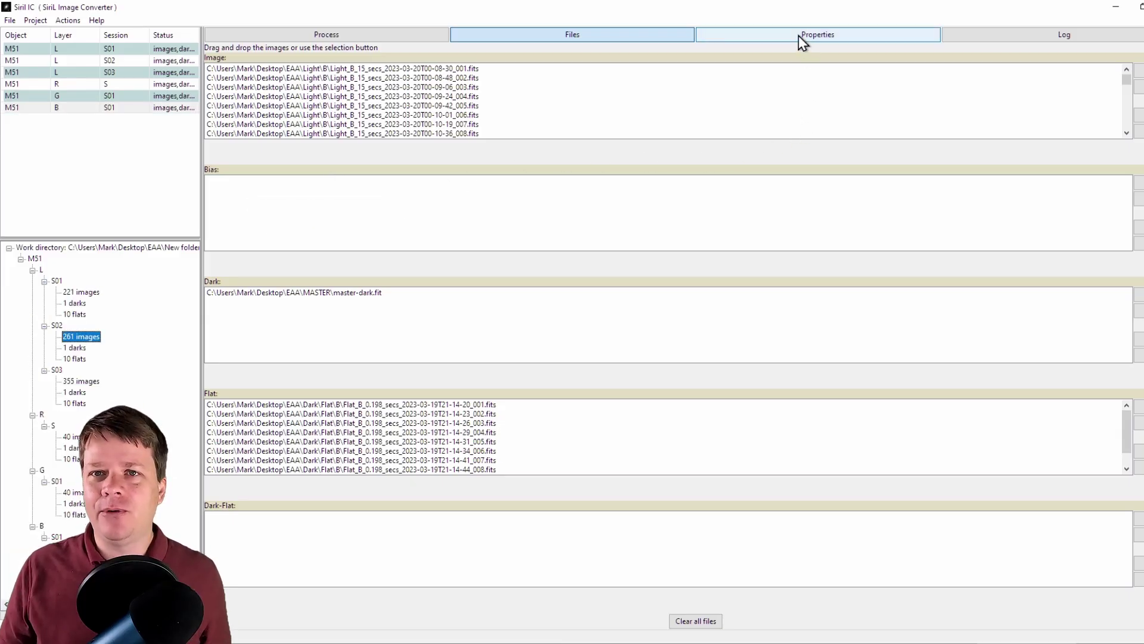
Step: Review L S01's stacking and additional properties, then return to the flow diagram
left_click(166, 52)
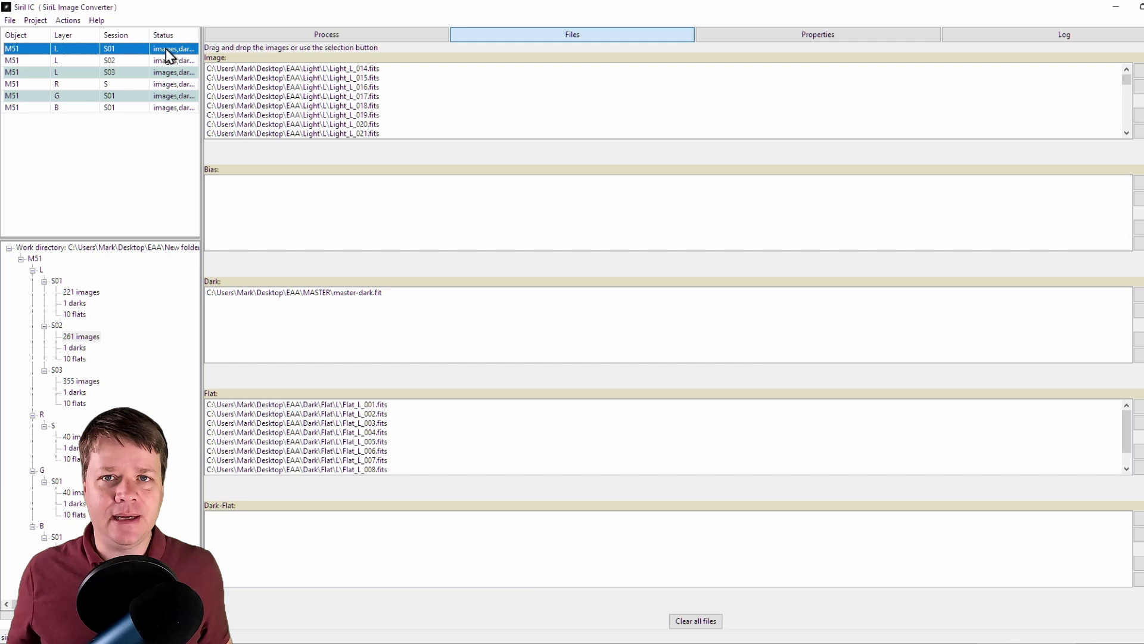
left_click(782, 40)
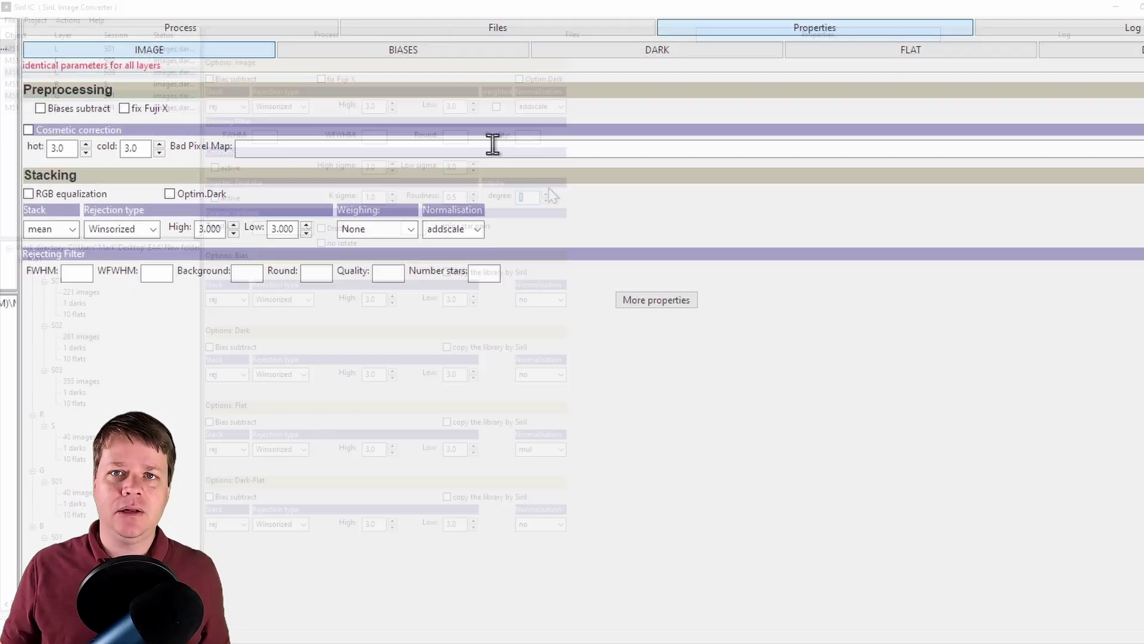
left_click(681, 300)
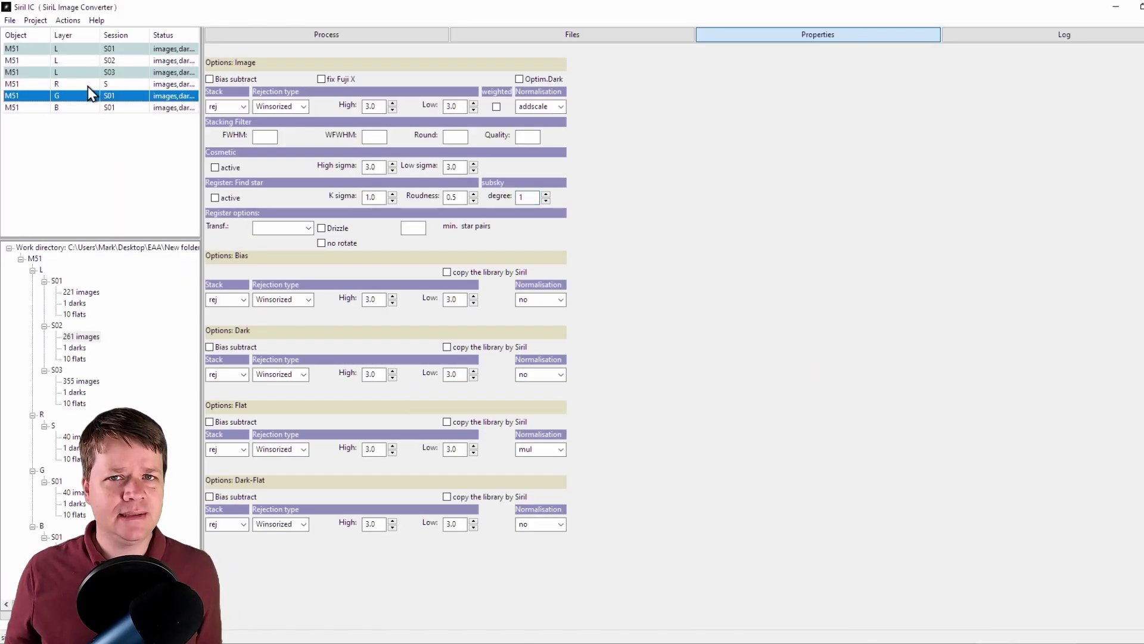
left_click(301, 38)
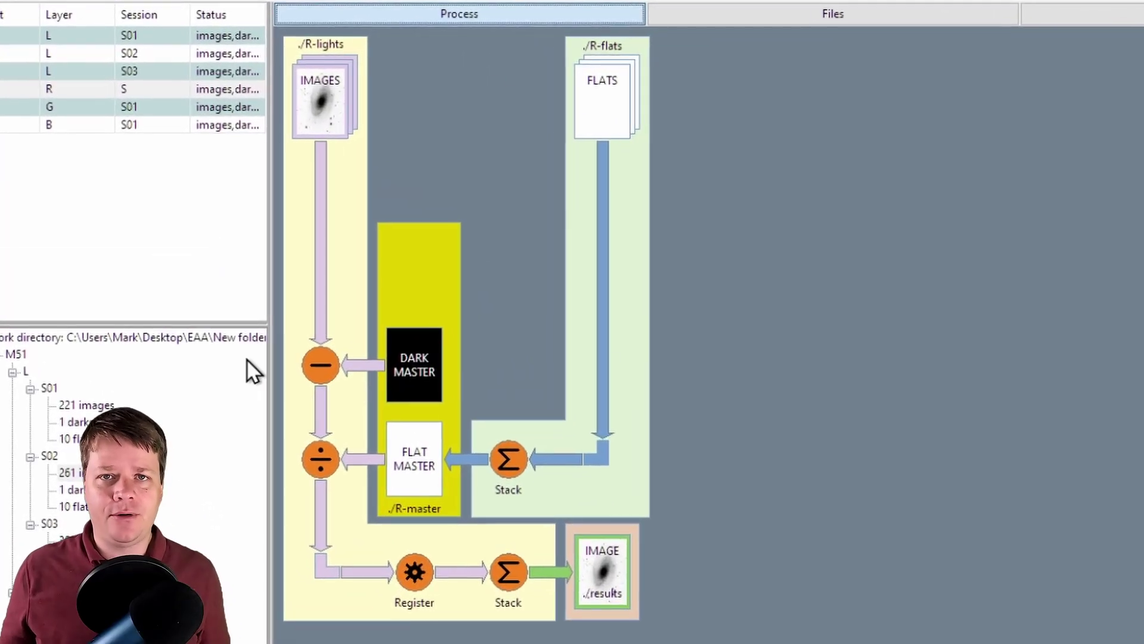
Step: Display the M51 B layer's processing flow and open the project actions list
left_click(48, 124)
right_click(62, 4)
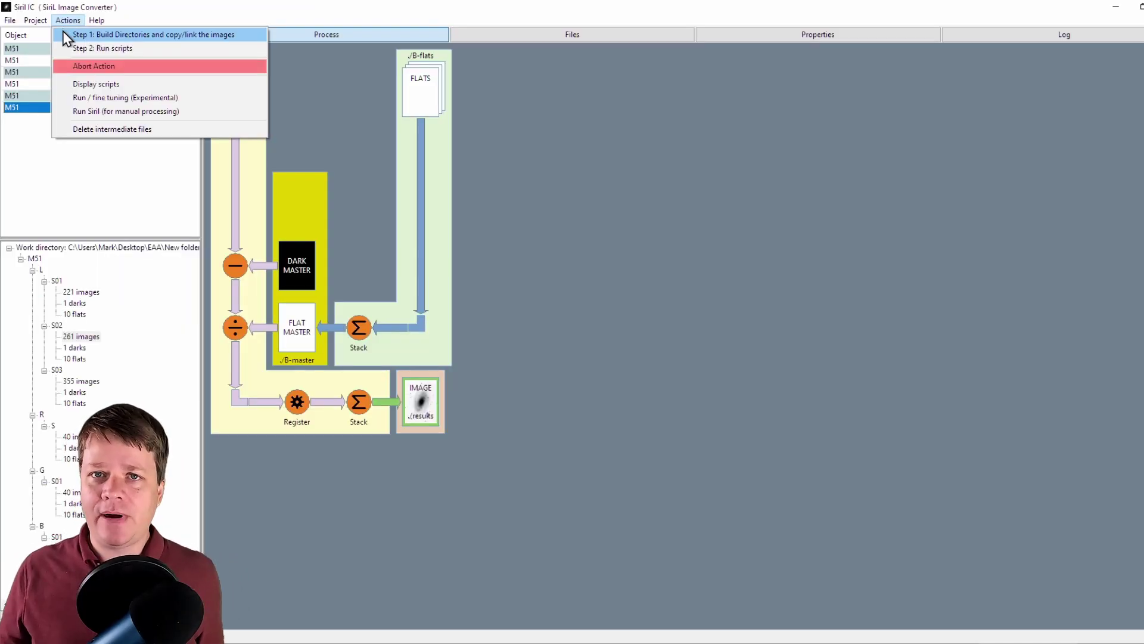
Step: Run Step 1: Build Directories, then Step 2: Run scripts until SCRIPT : FINISHED
left_click(64, 36)
left_click(66, 21)
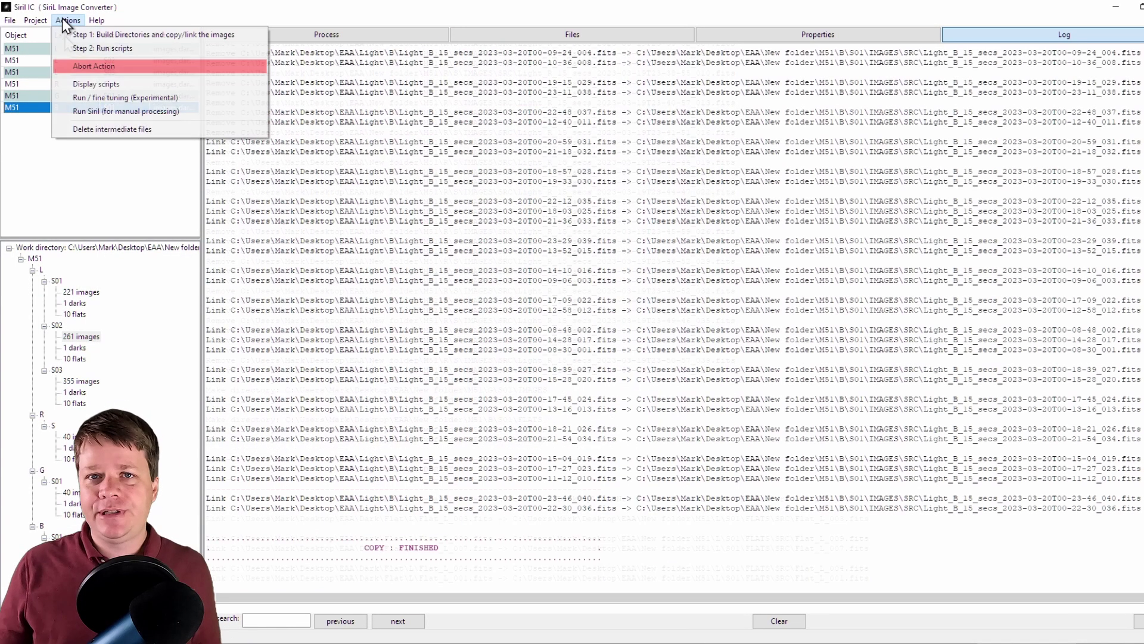
left_click(72, 47)
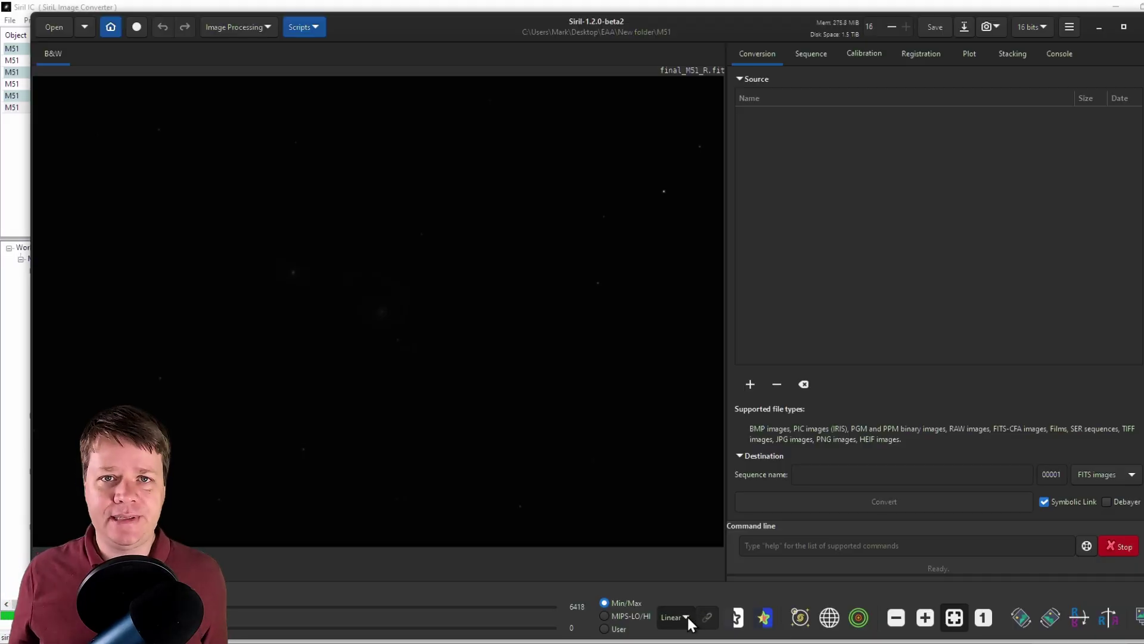
Step: Set Siril's display mode to AutoStretch to reveal the galaxy in final_M51_R
left_click(688, 617)
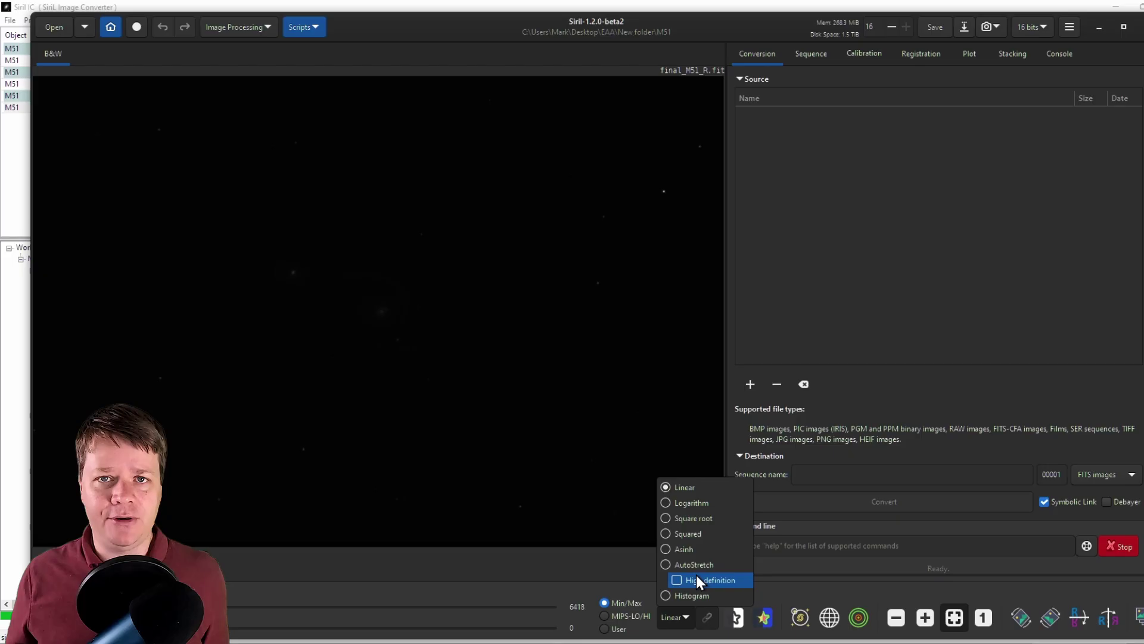
left_click(696, 575)
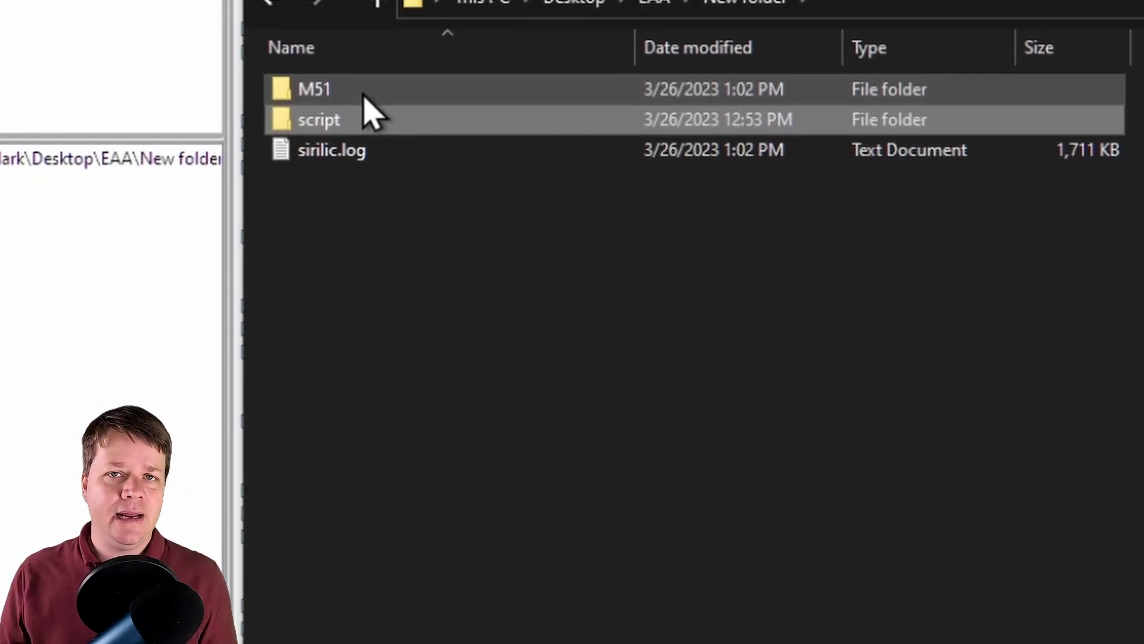
Step: Browse the M51 folder, Temp, and the L layer's GROUP folder of registered frames
double_click(364, 95)
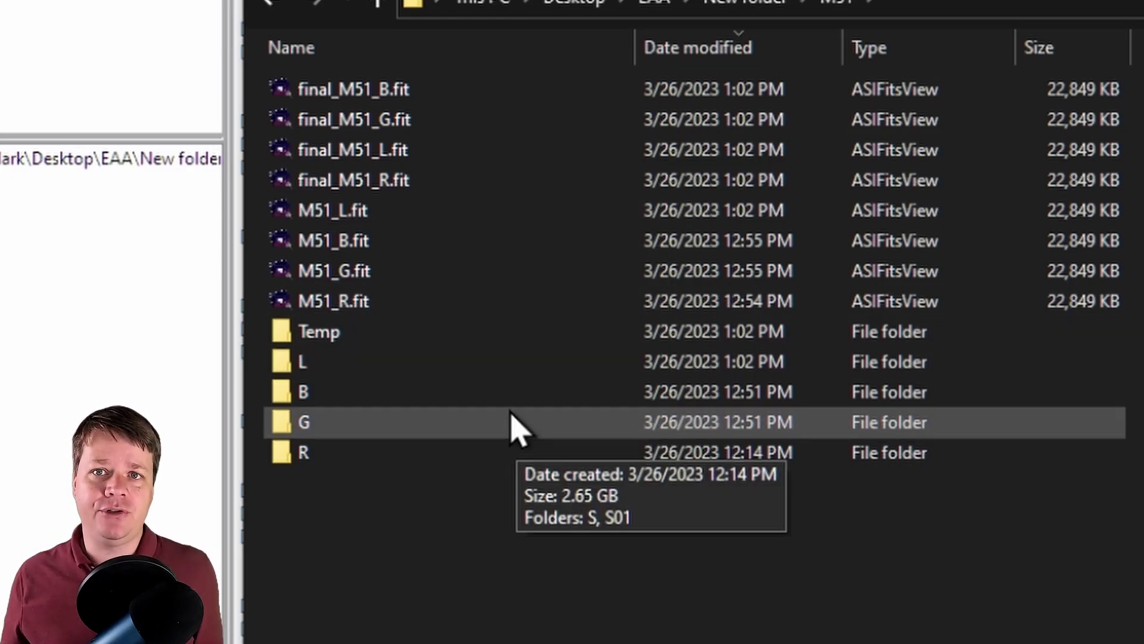
left_click(836, 4)
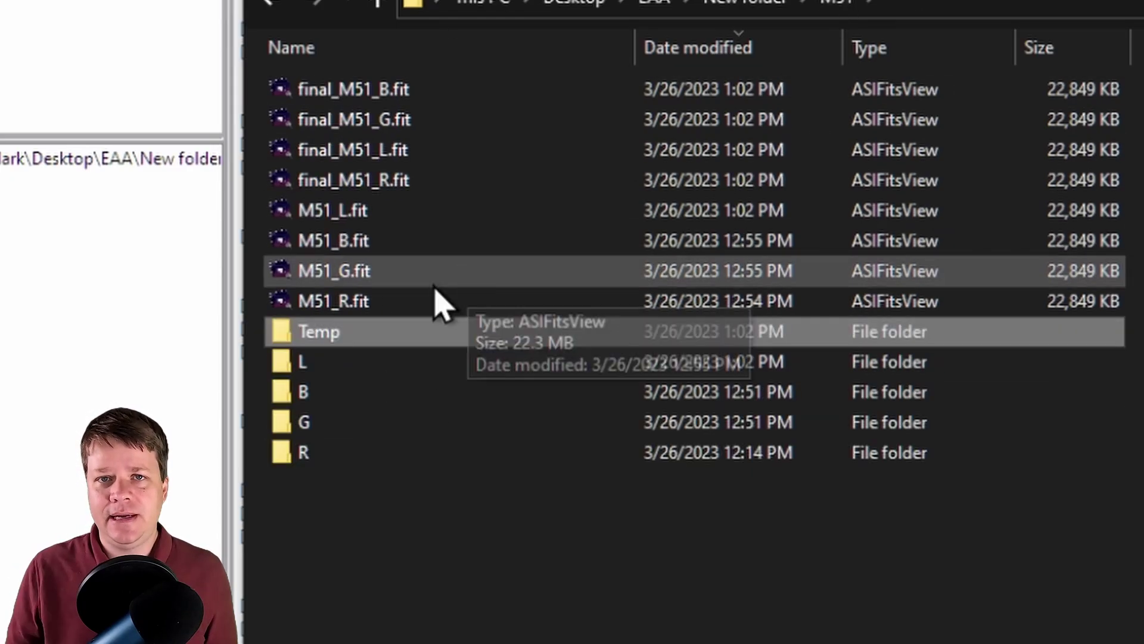
double_click(382, 367)
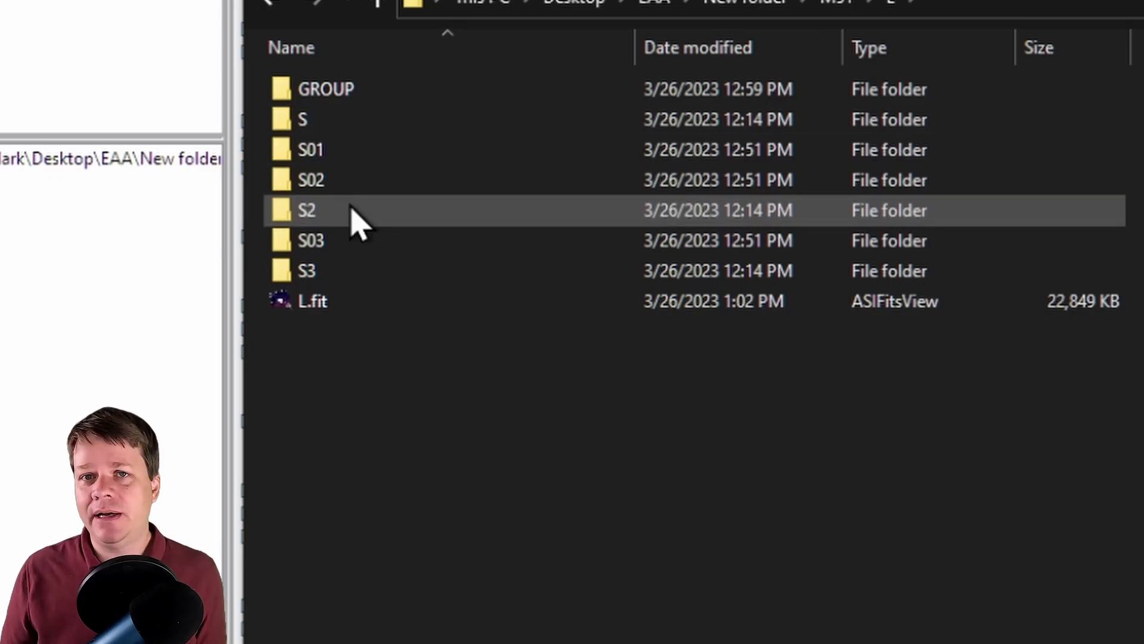
double_click(350, 91)
scroll(1028, 143, "down", 5)
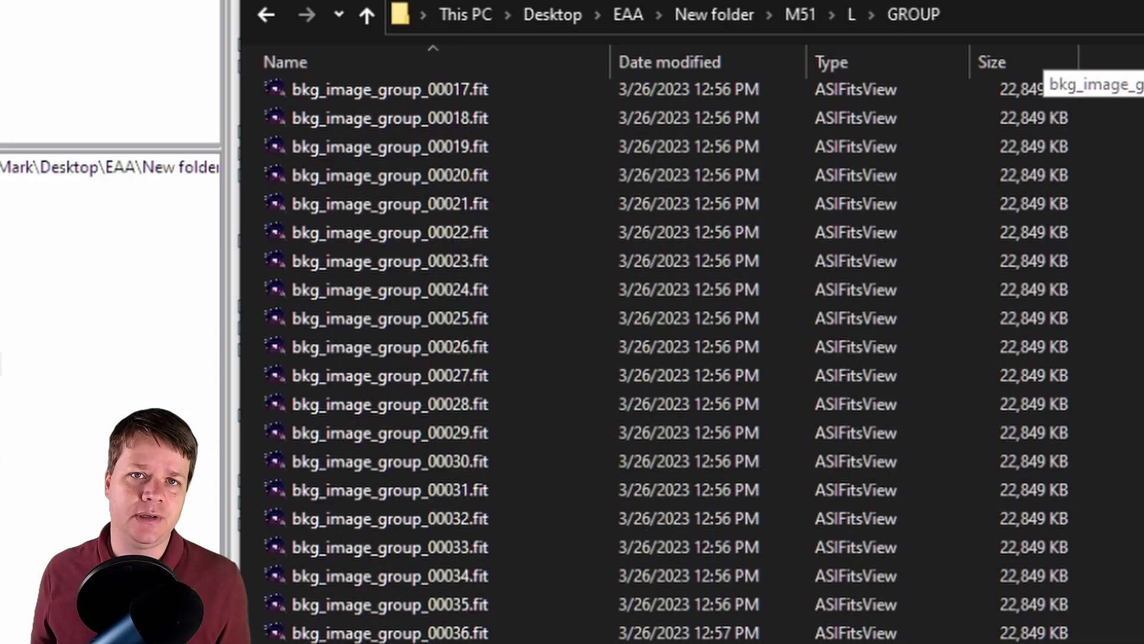
scroll(1029, 143, "down", 15)
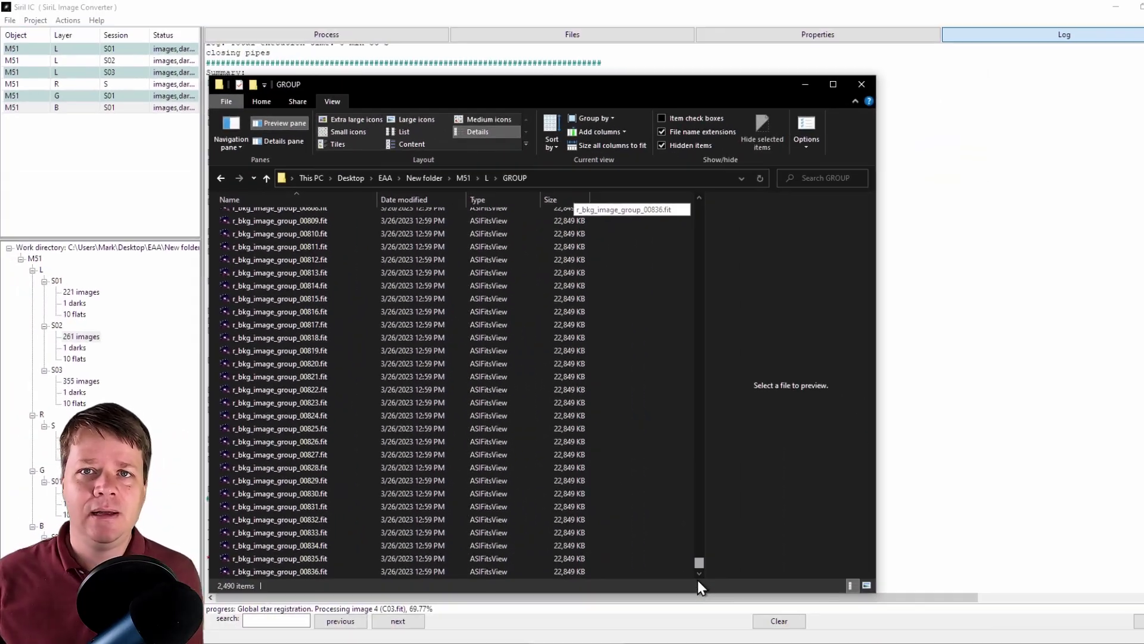
left_click_drag(697, 581, 702, 208)
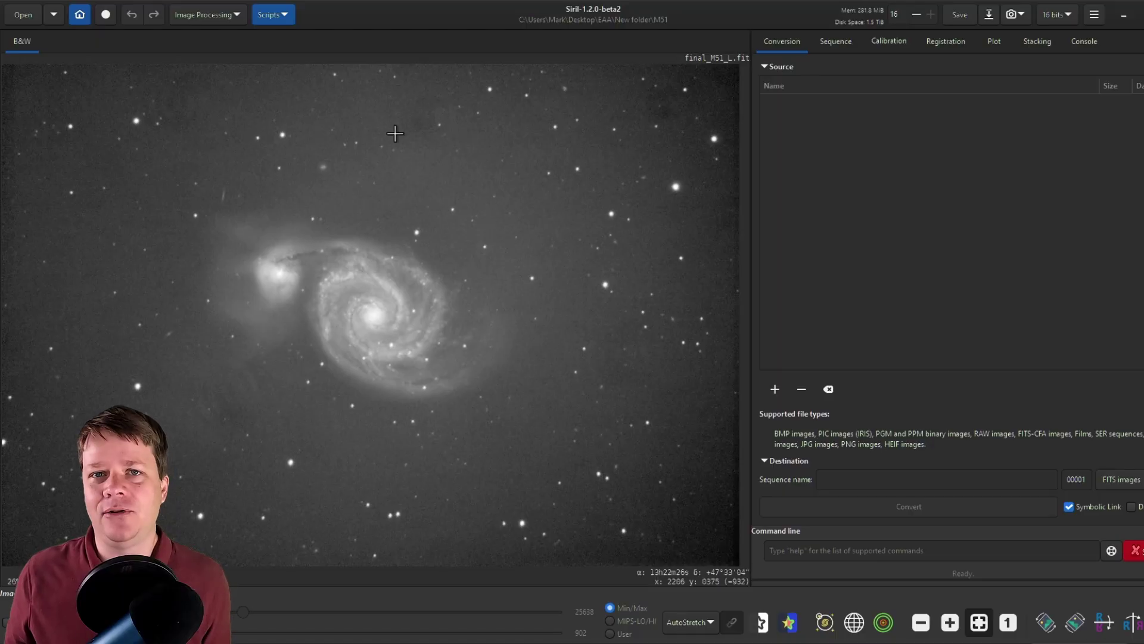
Step: Set display to Linear and run StarNet Star Removal on final_M51_L with pre-stretch enabled
left_click(689, 621)
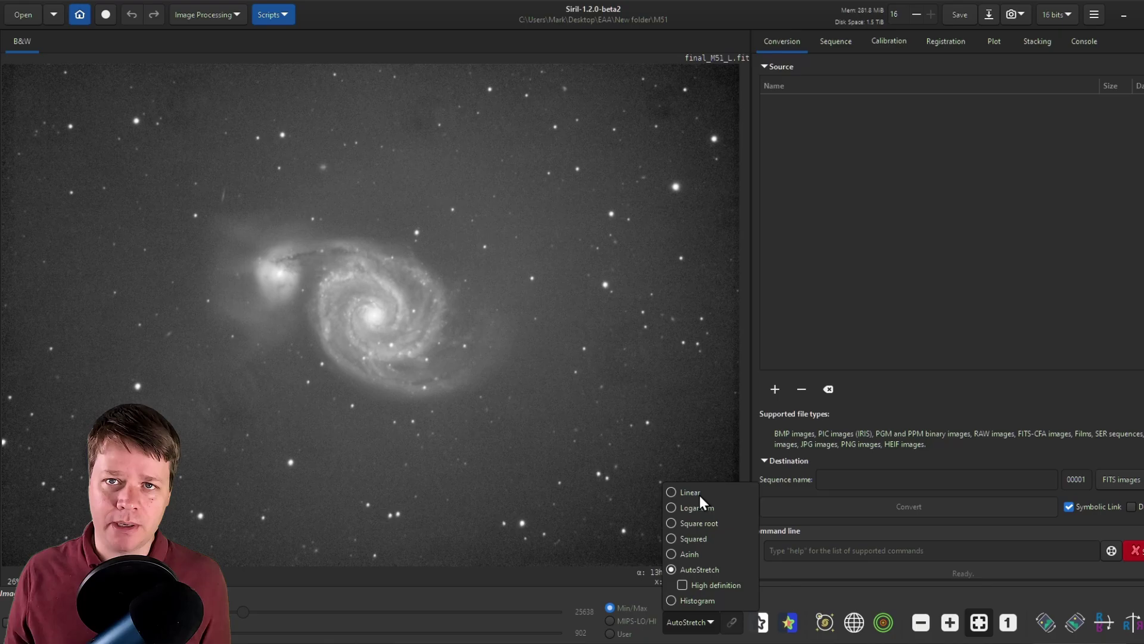
left_click(690, 491)
left_click(205, 15)
left_click(224, 243)
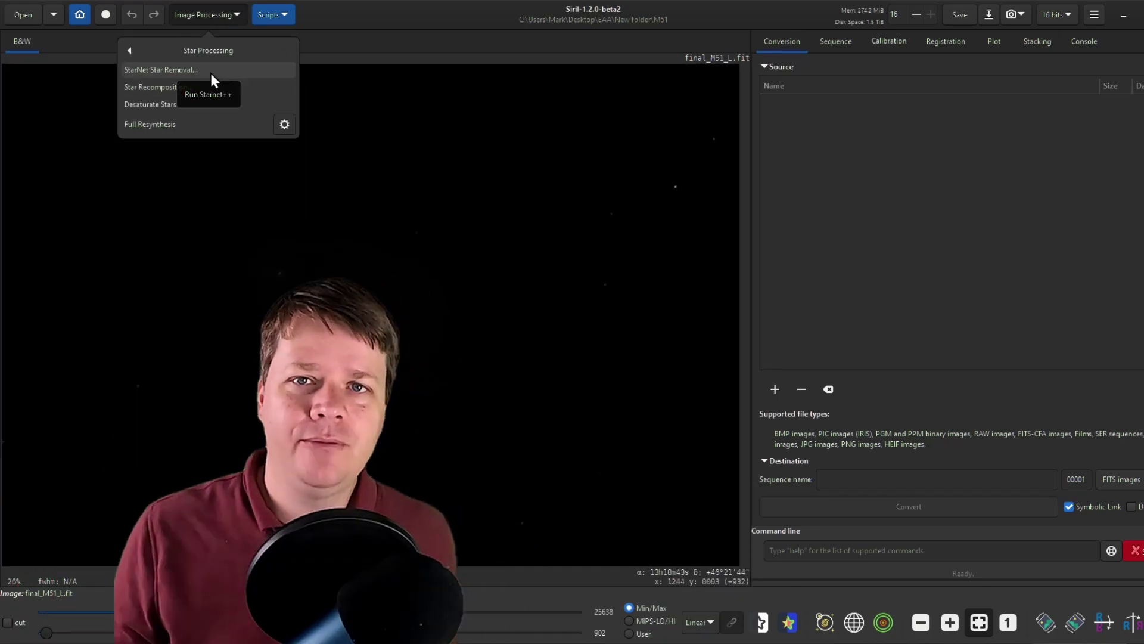
left_click(211, 69)
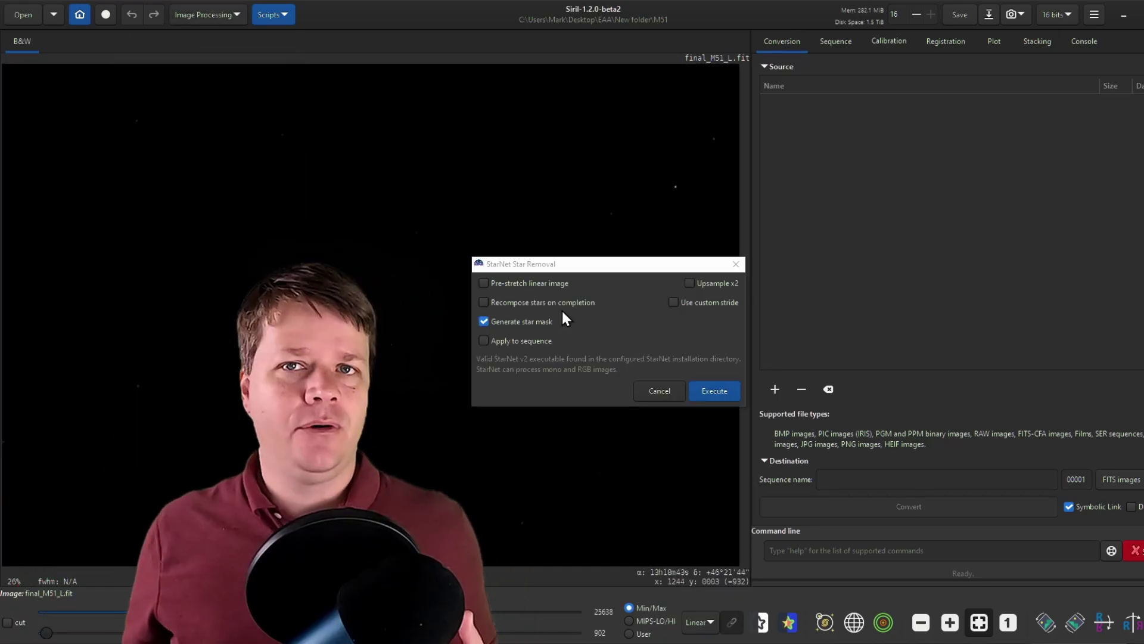
left_click(484, 283)
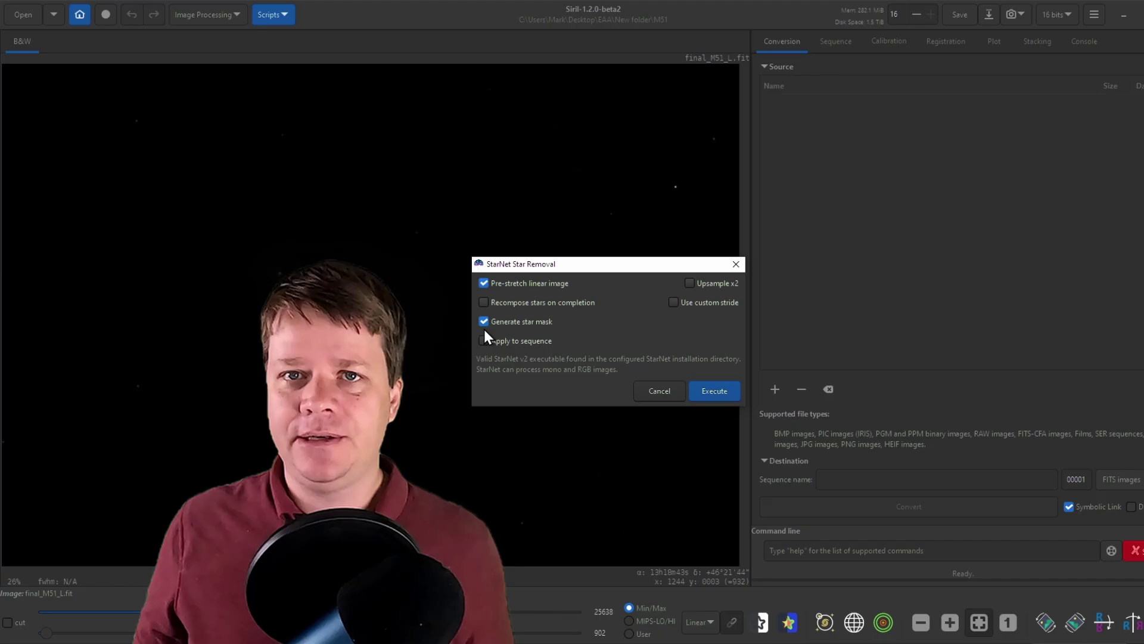
left_click(715, 391)
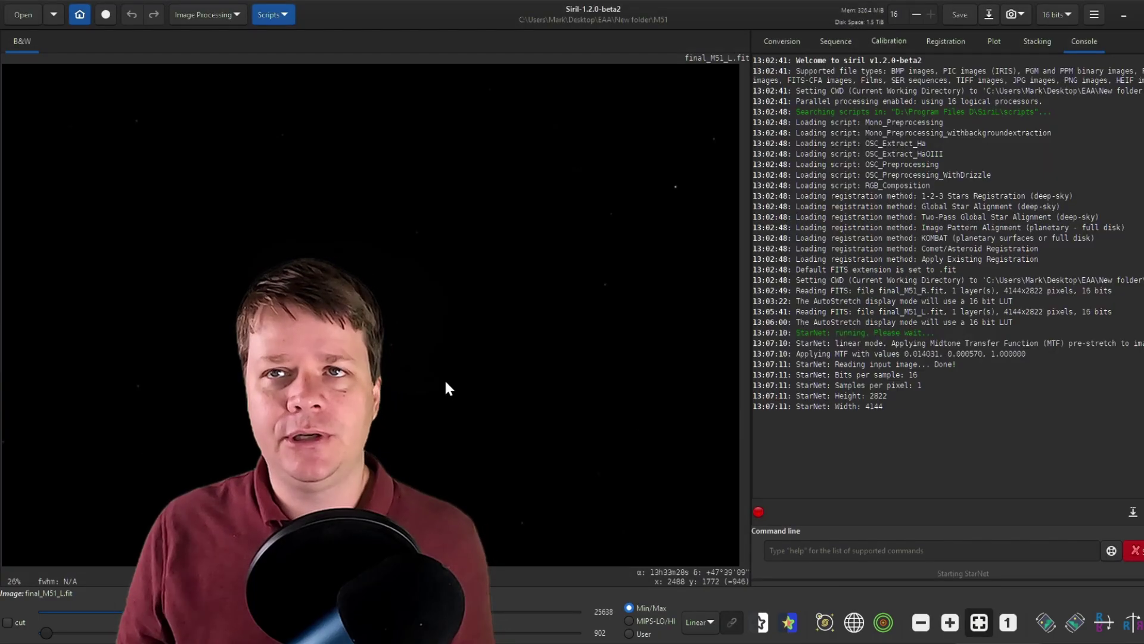